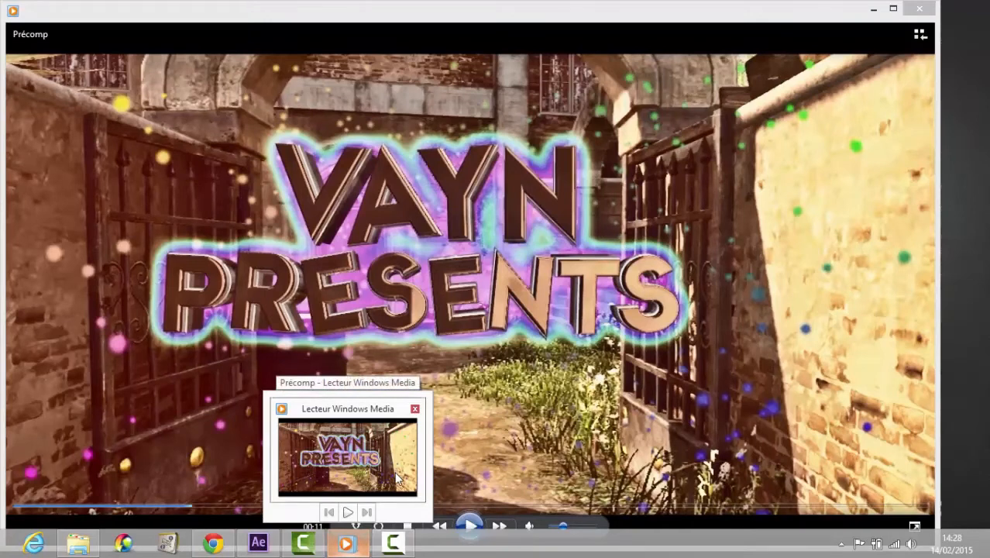
Play the rendered Précomp clip around its 3D title animation in Windows Media Player, and close the player
{"action": "left_click", "coordinate": [397, 476]}
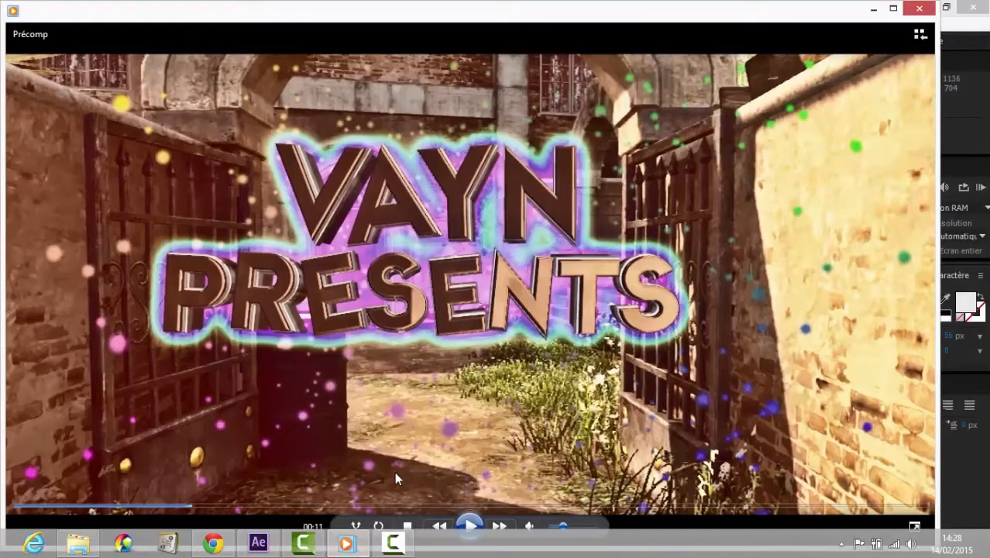
{"action": "left_click", "coordinate": [172, 507]}
{"action": "left_click", "coordinate": [469, 526]}
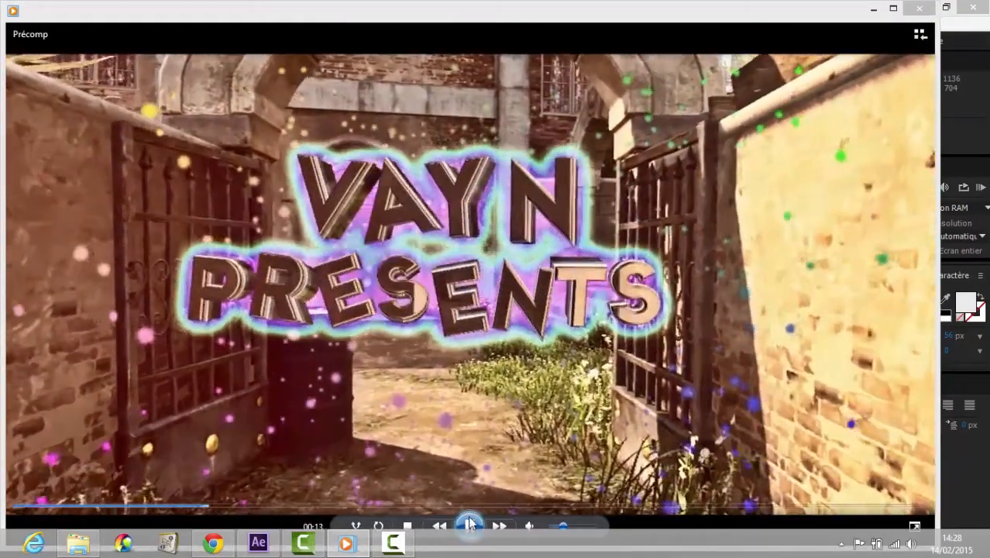
{"action": "left_click", "coordinate": [469, 526]}
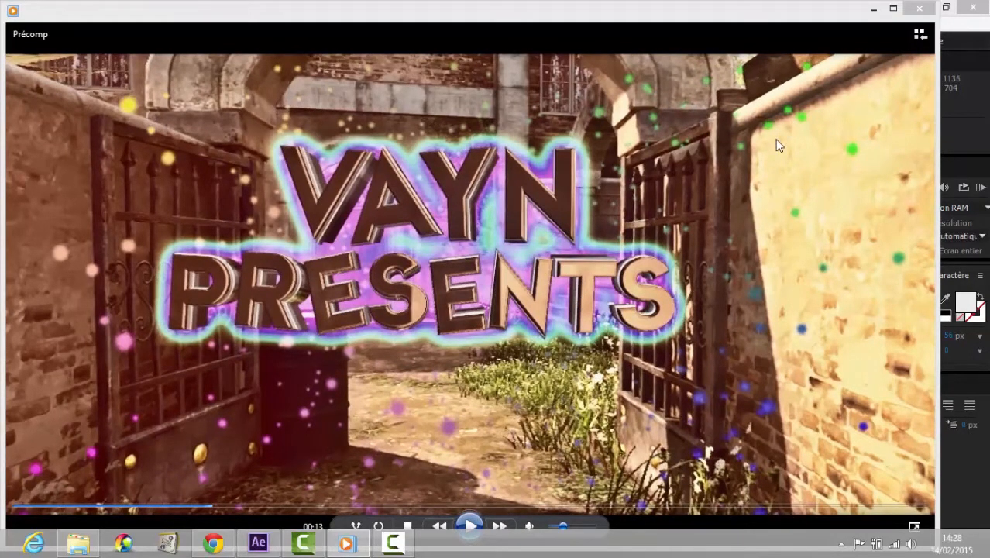
{"action": "left_click", "coordinate": [190, 506]}
{"action": "left_click", "coordinate": [470, 526]}
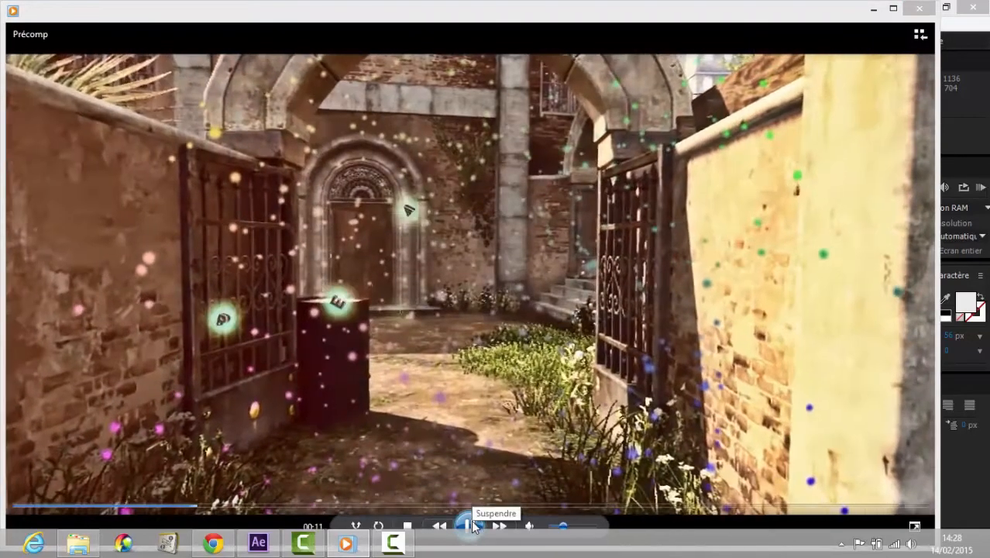
{"action": "left_click", "coordinate": [473, 526]}
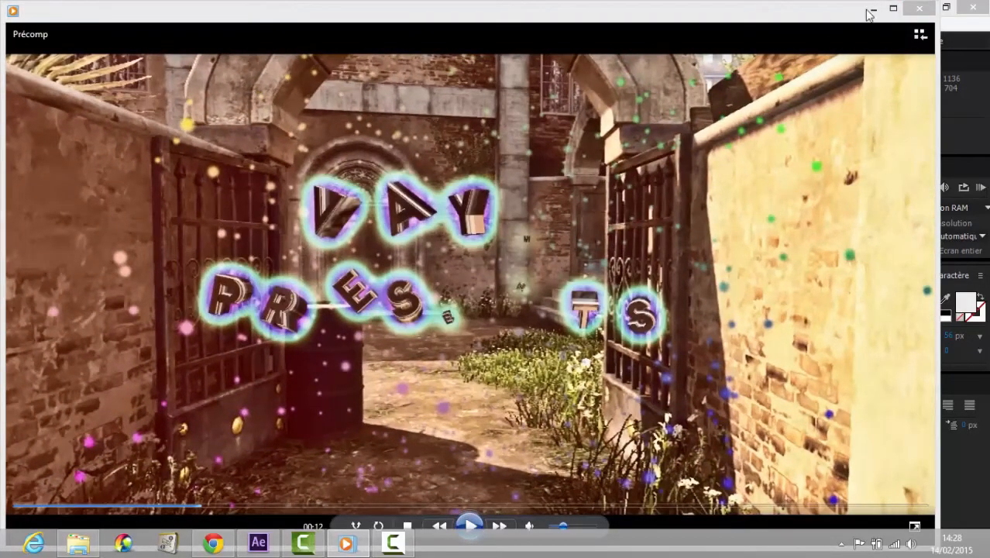
{"action": "left_click", "coordinate": [920, 7]}
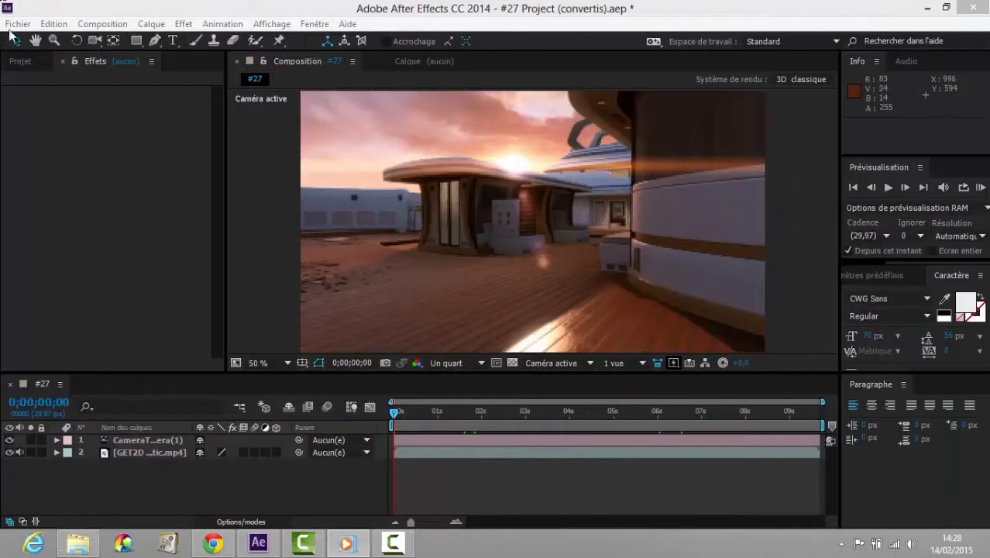
Import the GET2D #27 Hijacked Cinematic clip into the After Effects project and create a new composition from it
{"action": "left_click", "coordinate": [19, 62]}
{"action": "left_click", "coordinate": [17, 24]}
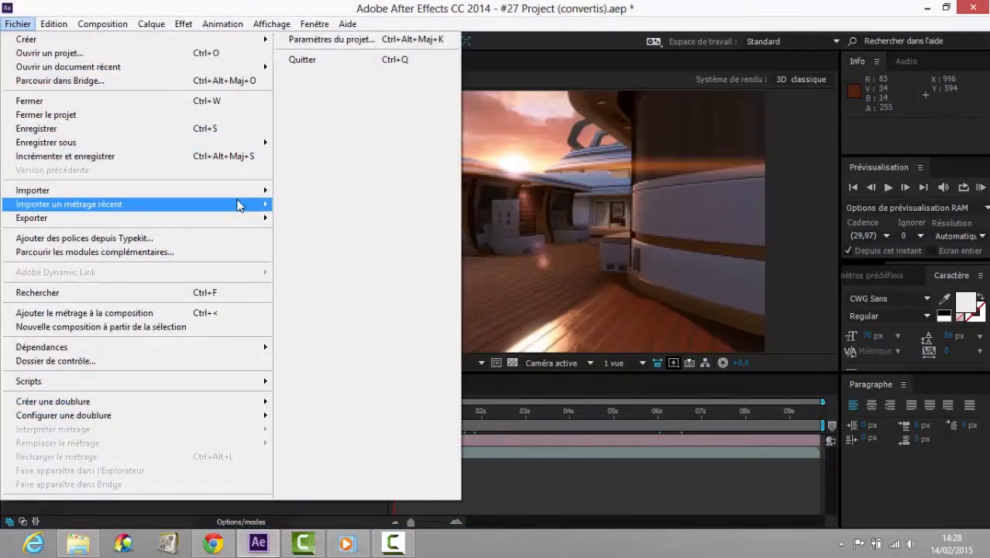
{"action": "mouse_move", "coordinate": [233, 191]}
{"action": "left_click", "coordinate": [318, 193]}
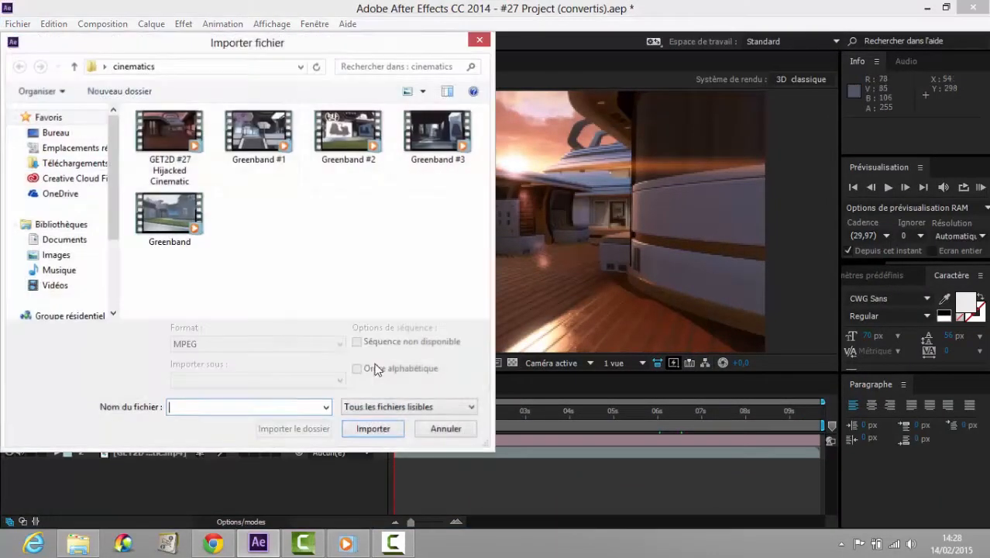
{"action": "left_click", "coordinate": [252, 159]}
{"action": "left_click", "coordinate": [160, 155]}
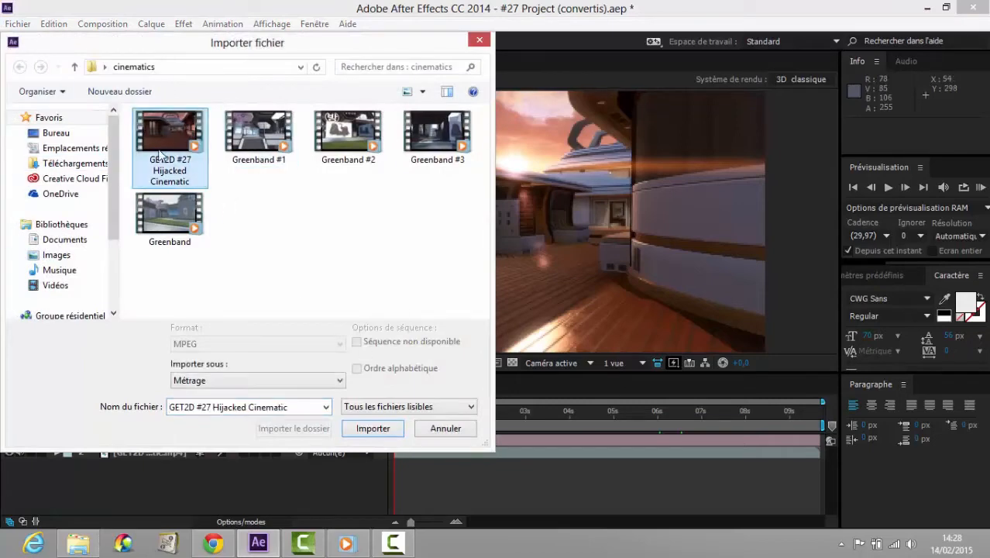
{"action": "left_click", "coordinate": [373, 429]}
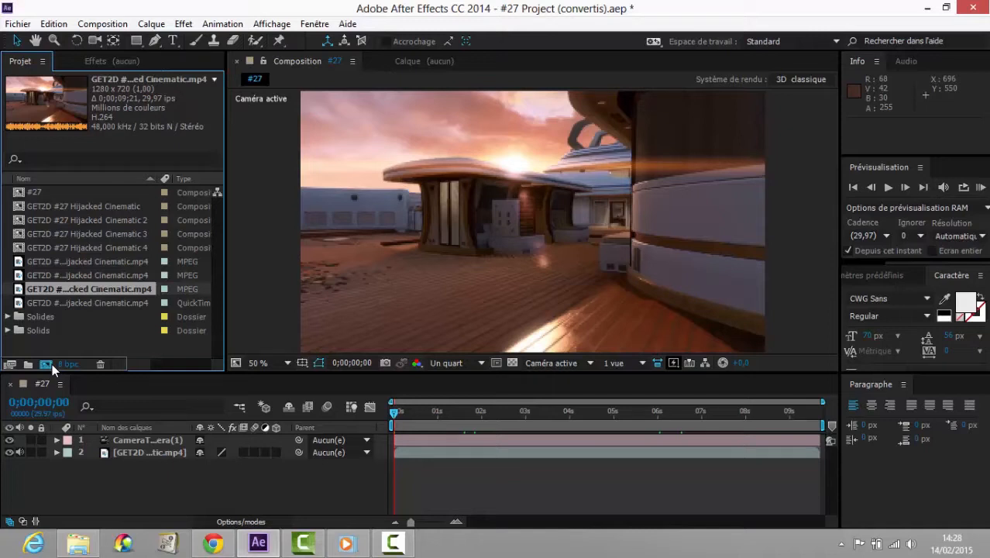
{"action": "left_click", "coordinate": [52, 363]}
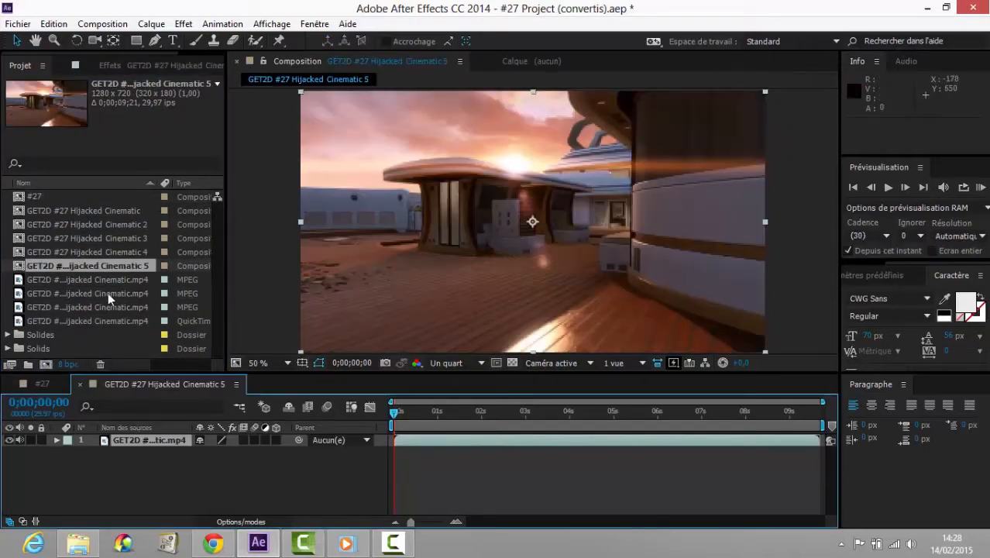
Delete the four older compositions, GET2D #27 Hijacked Cinematic through Cinematic 4, from the project
{"action": "left_click", "coordinate": [123, 224]}
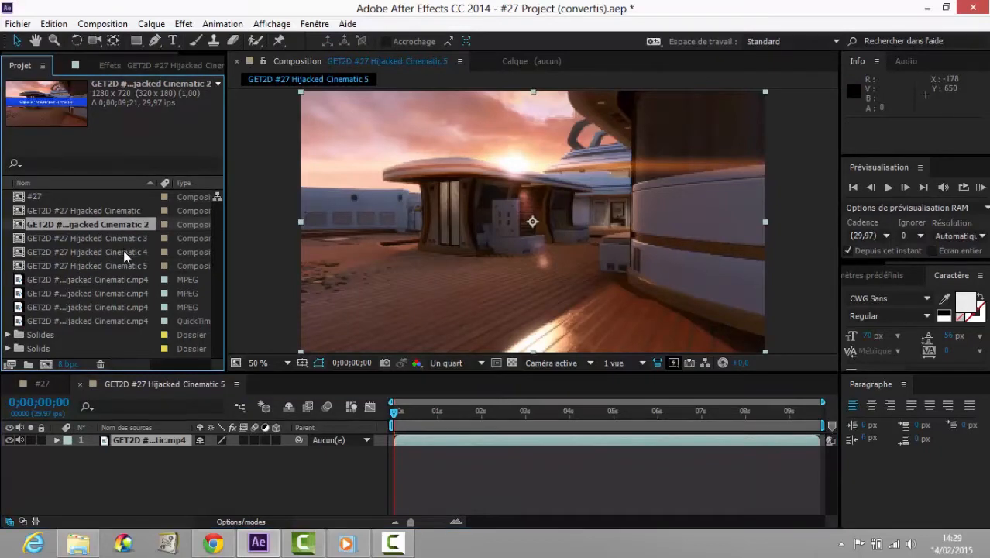
{"action": "left_click", "coordinate": [130, 214]}
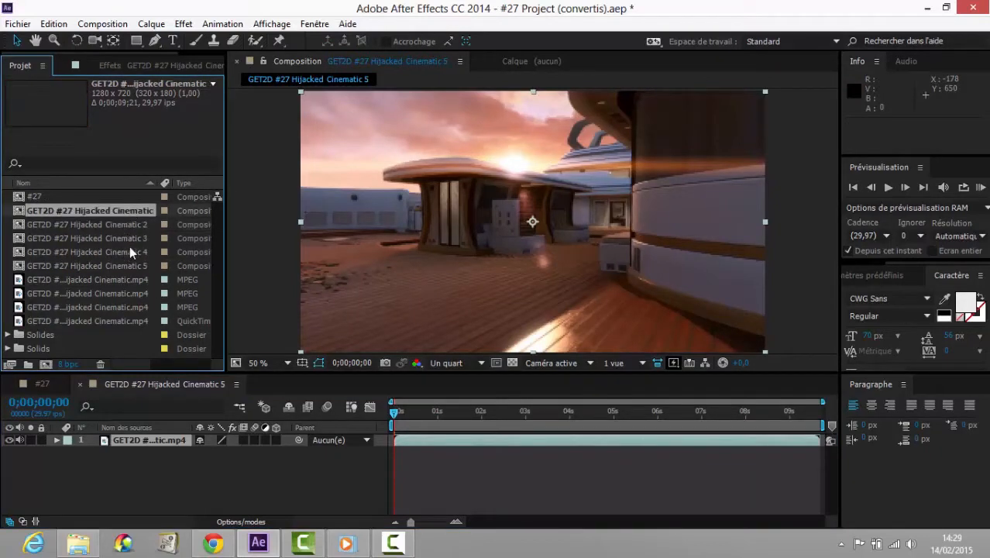
{"action": "left_click", "coordinate": [130, 247]}
{"action": "left_click", "coordinate": [119, 210], "text": "shift"}
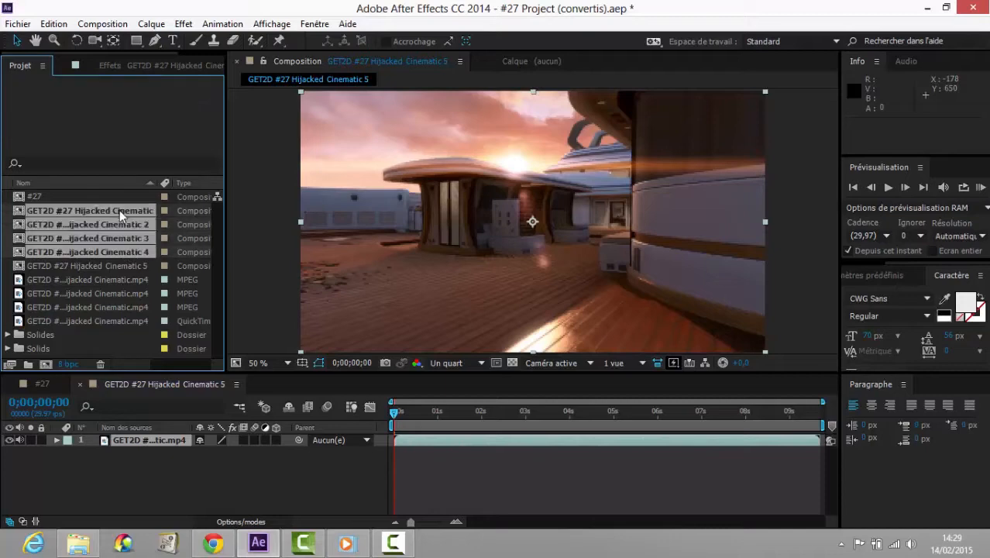
{"action": "key", "text": "Delete"}
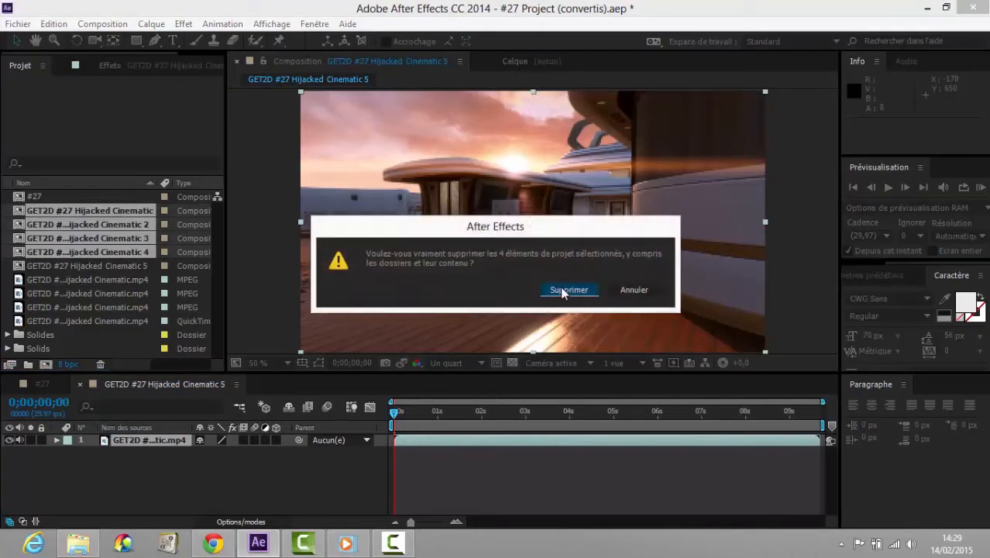
{"action": "key", "text": "Return"}
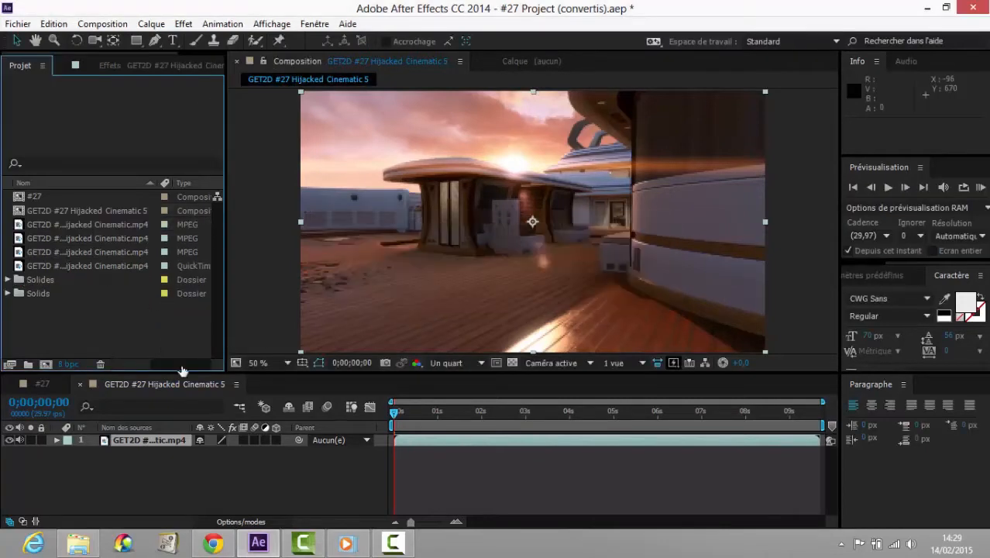
Apply the 3D Camera Tracker effect (Suivi de la caméra 3D) to the clip layer in the new composition
{"action": "left_click", "coordinate": [146, 475]}
{"action": "left_click", "coordinate": [423, 440]}
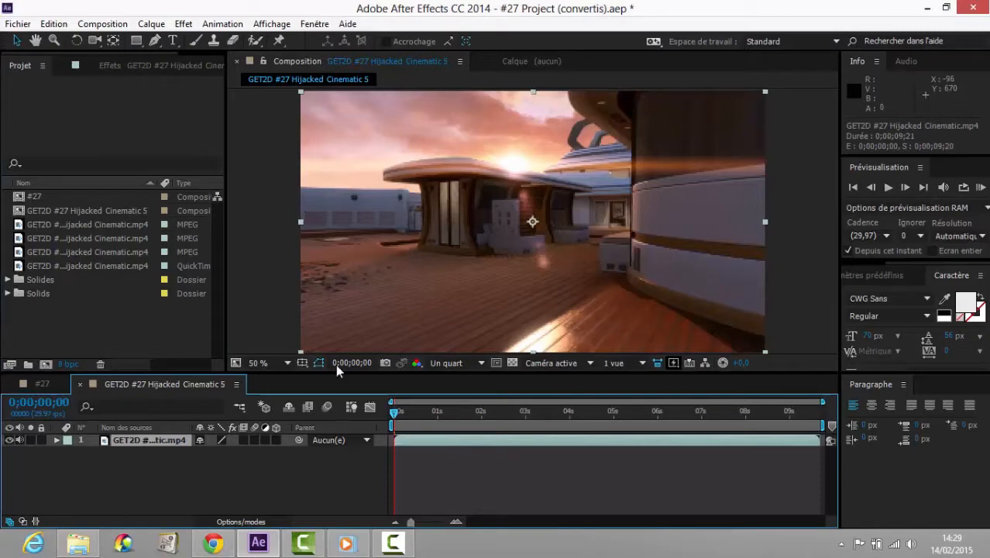
{"action": "left_click", "coordinate": [184, 24]}
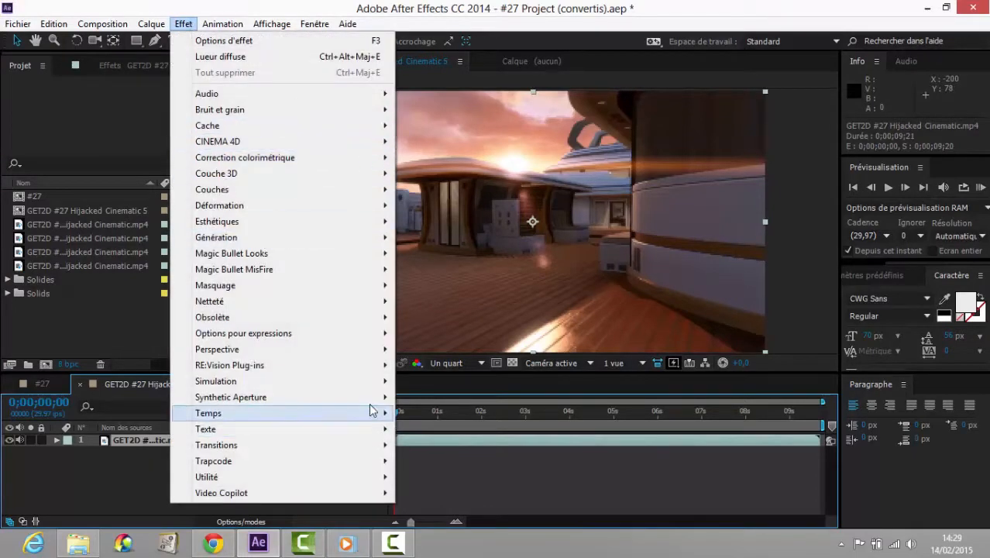
{"action": "mouse_move", "coordinate": [376, 349]}
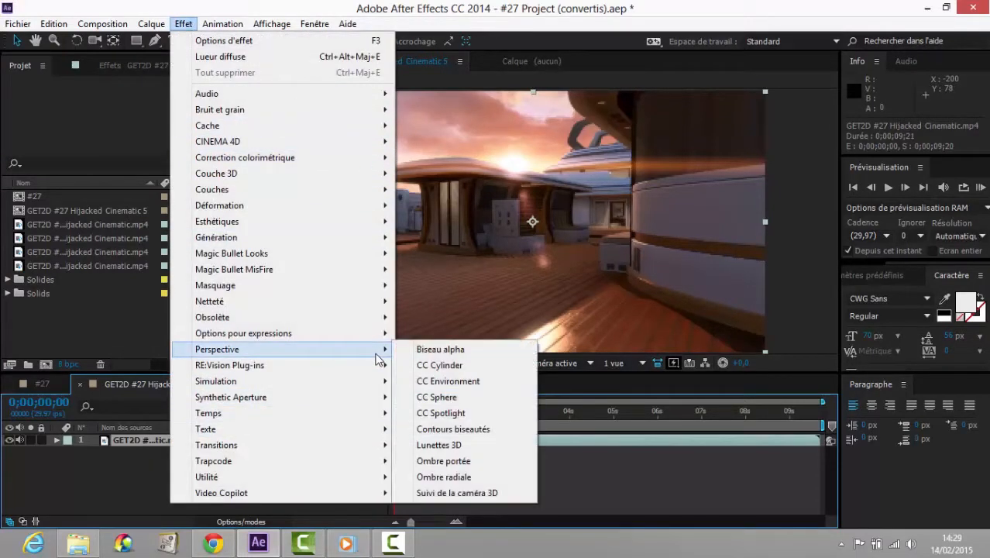
{"action": "left_click", "coordinate": [457, 493]}
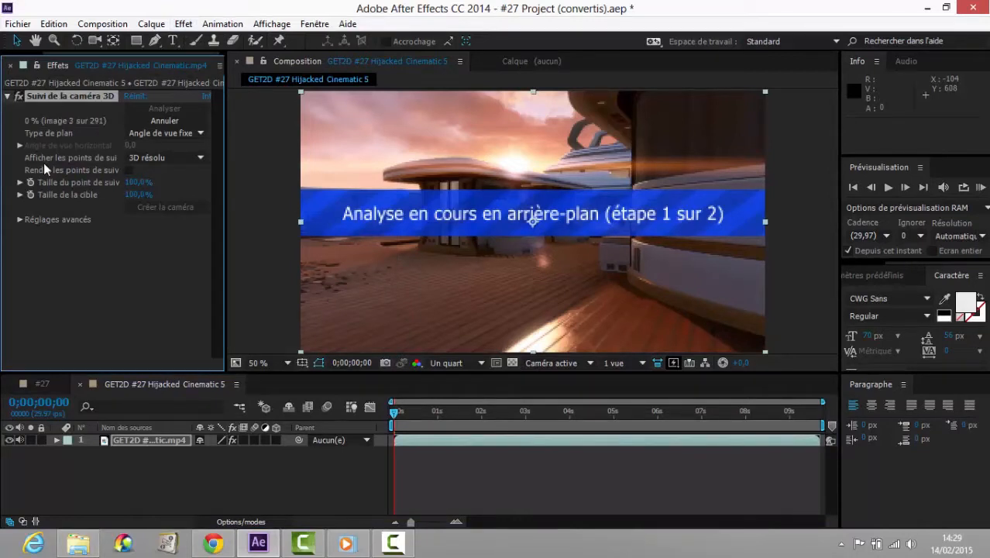
Switch to the already tracked #27 composition and play it forward to about 3 seconds
{"action": "left_click", "coordinate": [45, 385]}
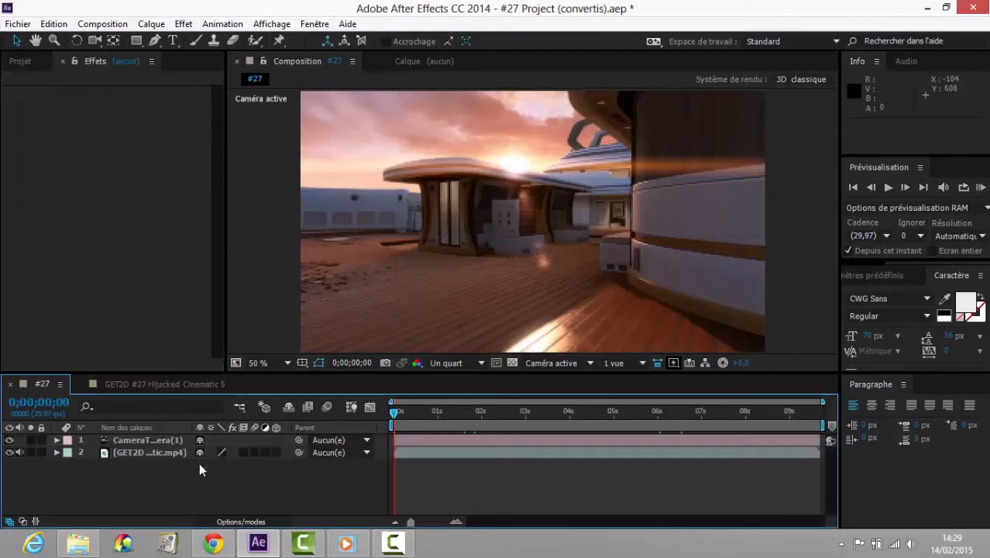
{"action": "left_click_drag", "start_coordinate": [395, 425], "coordinate": [460, 445]}
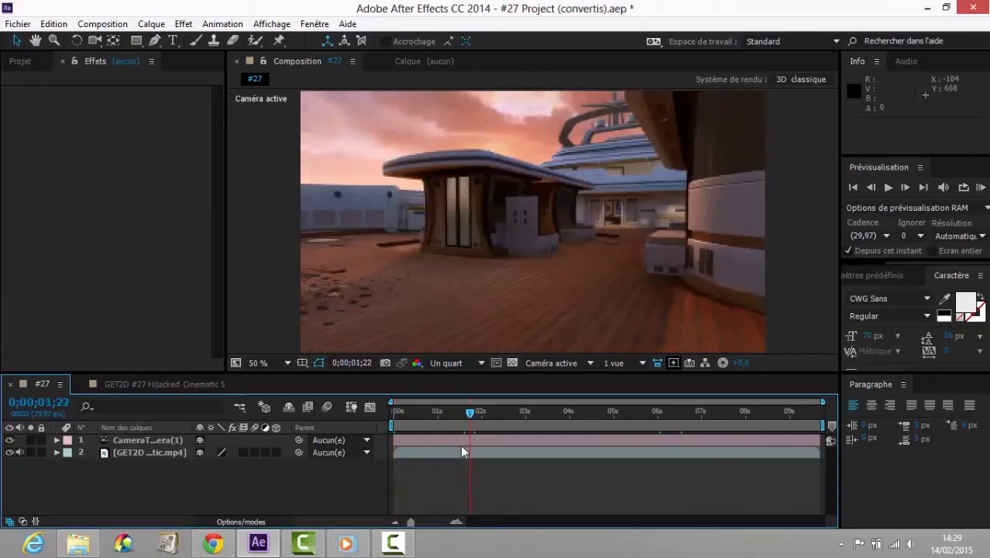
{"action": "left_click", "coordinate": [459, 442]}
{"action": "left_click", "coordinate": [414, 456]}
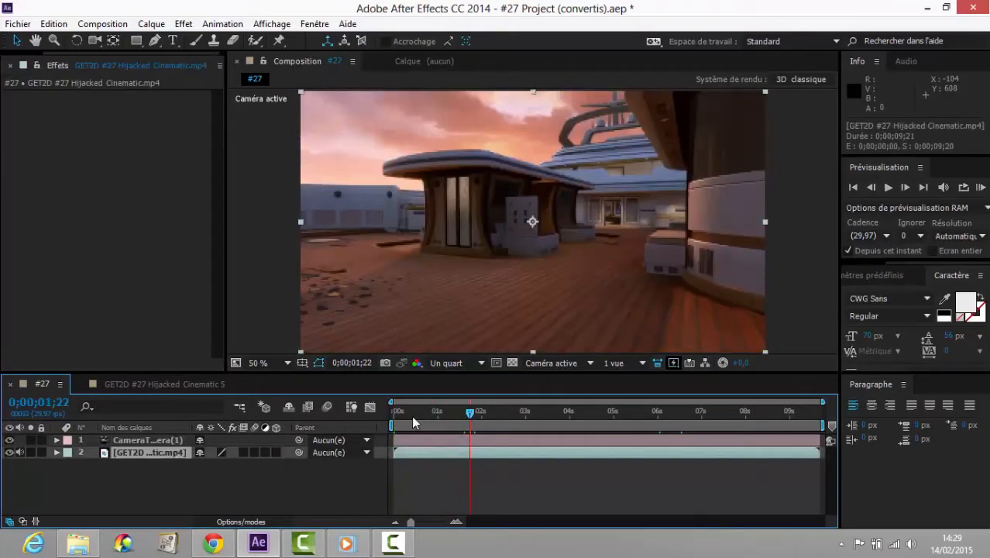
{"action": "key", "text": "space"}
Add a paragraph text layer reading "tuto" across the middle of the frame and hide that layer
{"action": "left_click", "coordinate": [173, 40]}
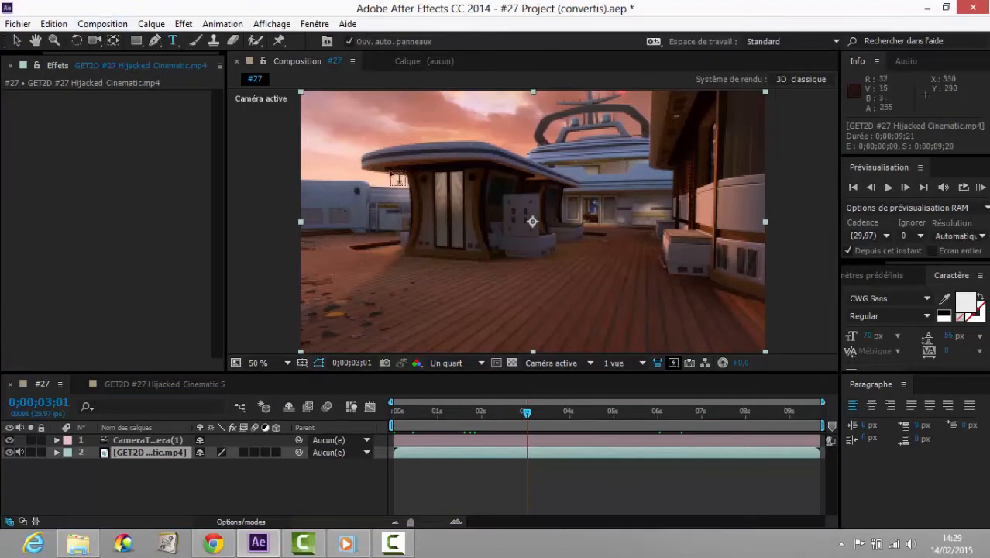
{"action": "left_click_drag", "start_coordinate": [391, 161], "coordinate": [733, 300]}
{"action": "type", "text": "TUTO"}
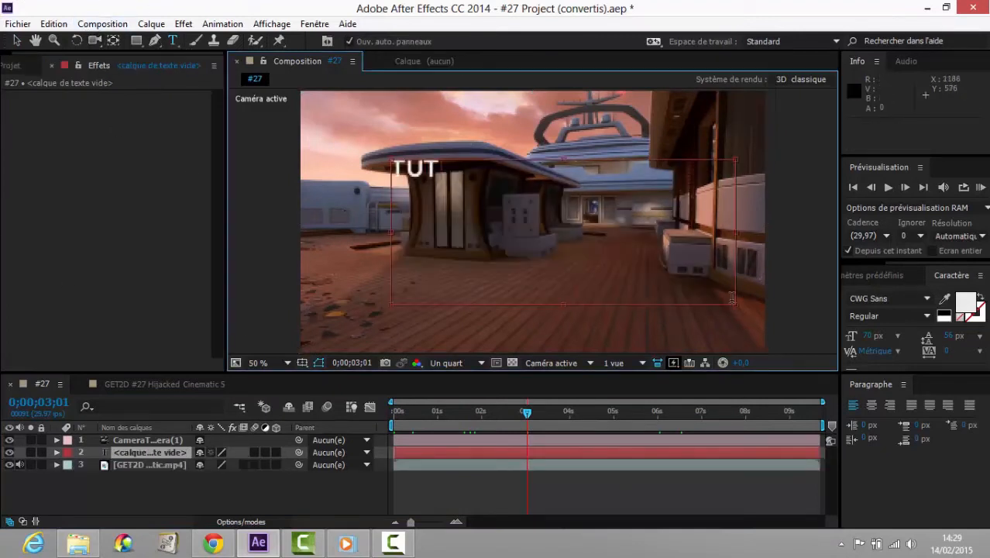
{"action": "left_click", "coordinate": [9, 452]}
Create a black 1280 x 720 px solid layer and apply Video Copilot's Element effect to it
{"action": "left_click", "coordinate": [151, 24]}
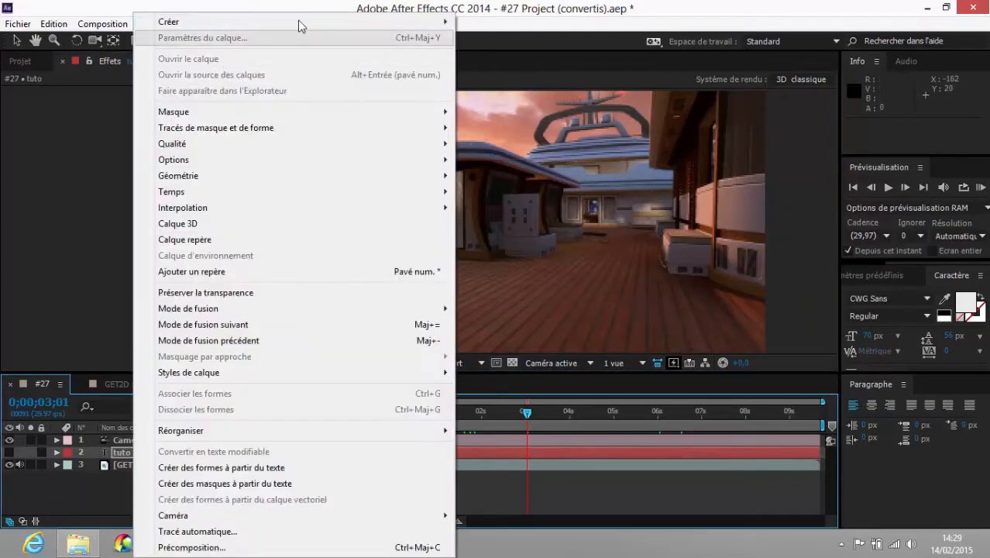
{"action": "mouse_move", "coordinate": [301, 24]}
{"action": "left_click", "coordinate": [496, 42]}
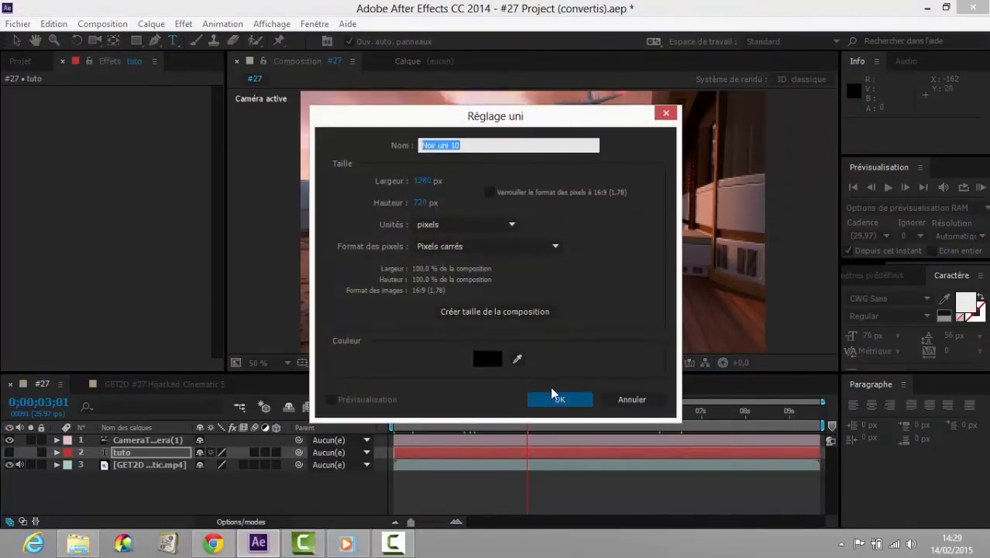
{"action": "left_click", "coordinate": [557, 398]}
{"action": "left_click", "coordinate": [184, 24]}
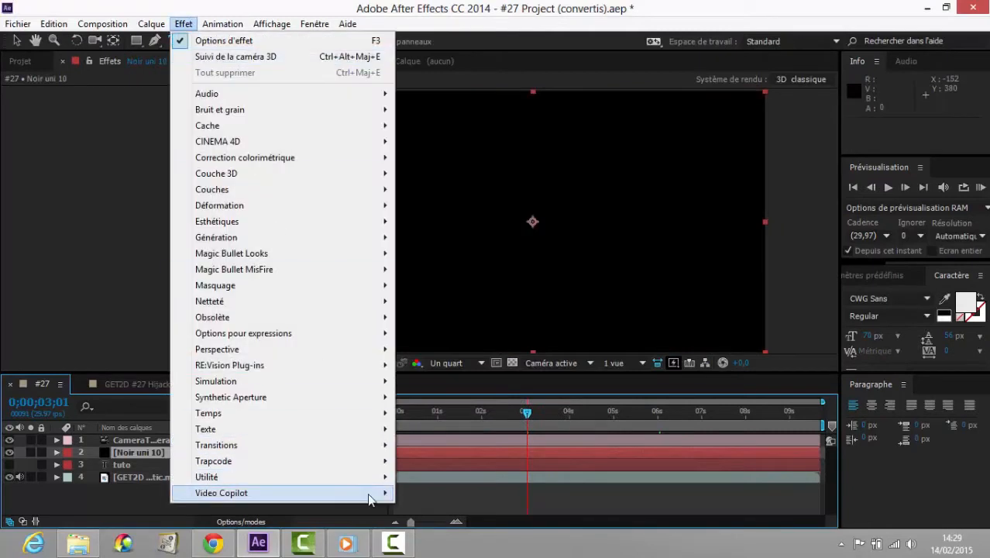
{"action": "mouse_move", "coordinate": [369, 500]}
{"action": "left_click", "coordinate": [422, 493]}
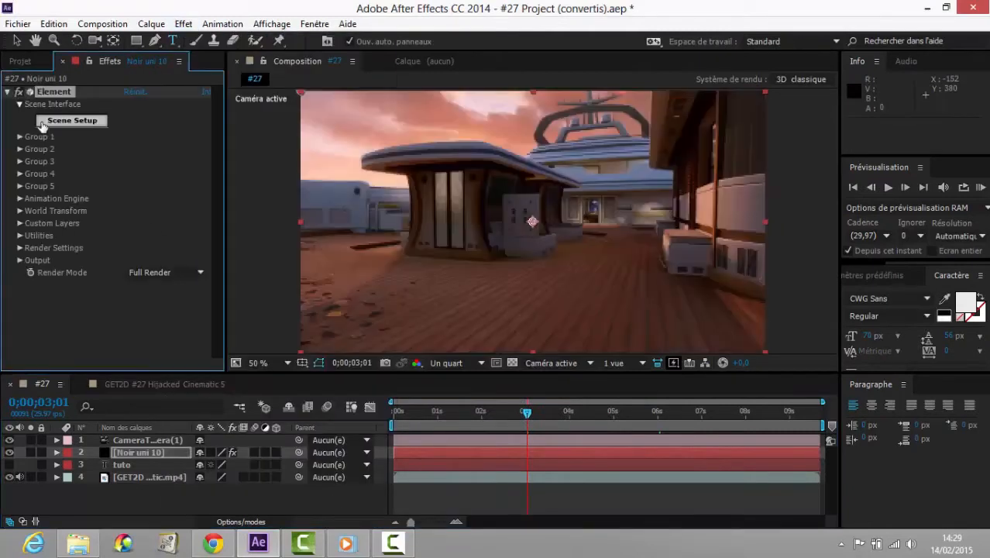
Set Path Layer 1 in Element's Custom Text and Masks settings to the tuto text layer
{"action": "left_click", "coordinate": [20, 224]}
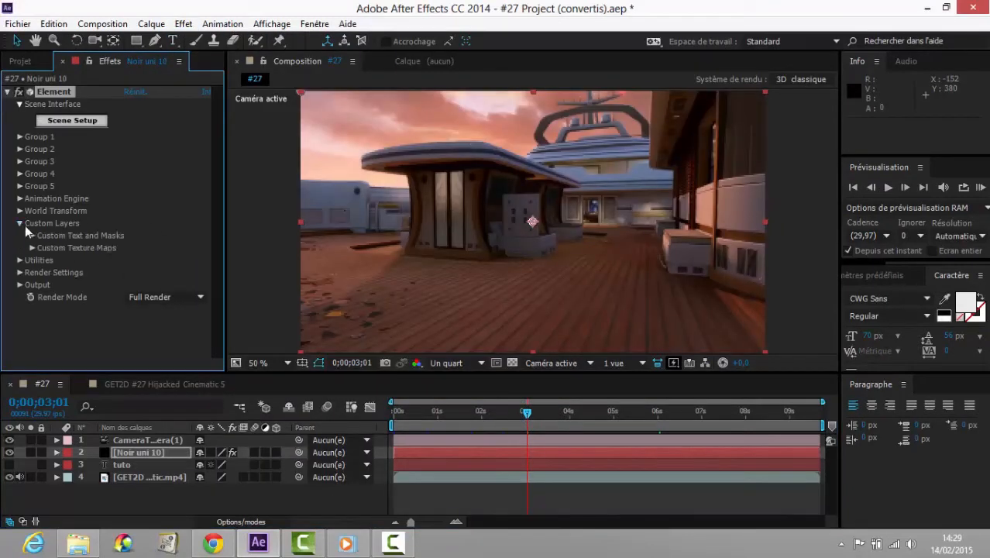
{"action": "left_click", "coordinate": [32, 236]}
{"action": "left_click", "coordinate": [200, 248]}
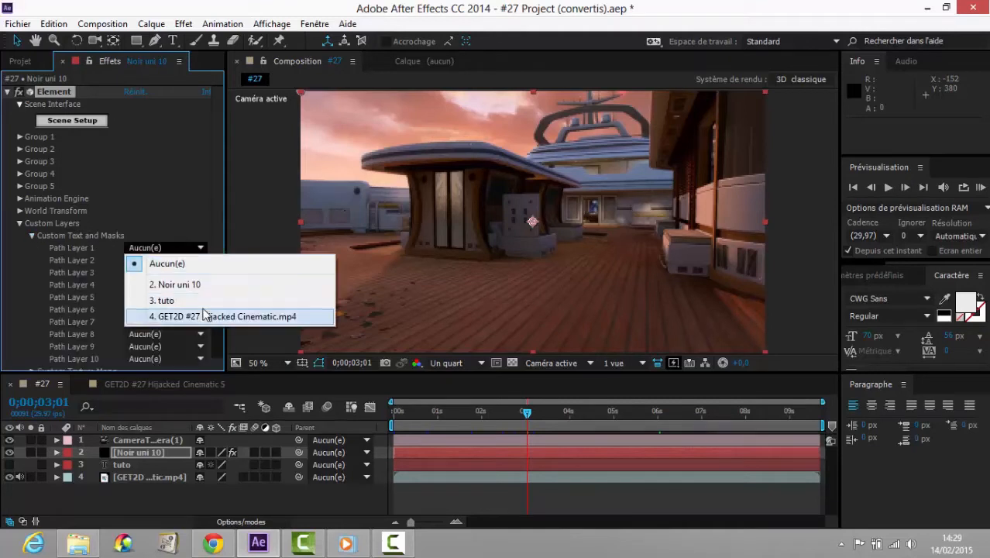
{"action": "left_click", "coordinate": [204, 309]}
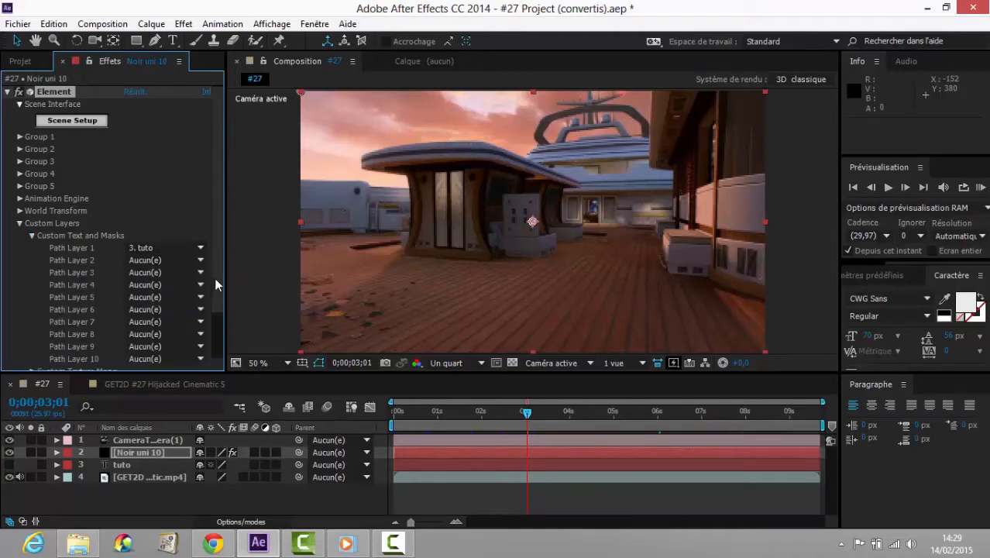
Extrude the tuto text into a 3D model in Element's Scene Setup and display the material and bevel presets
{"action": "left_click", "coordinate": [47, 120]}
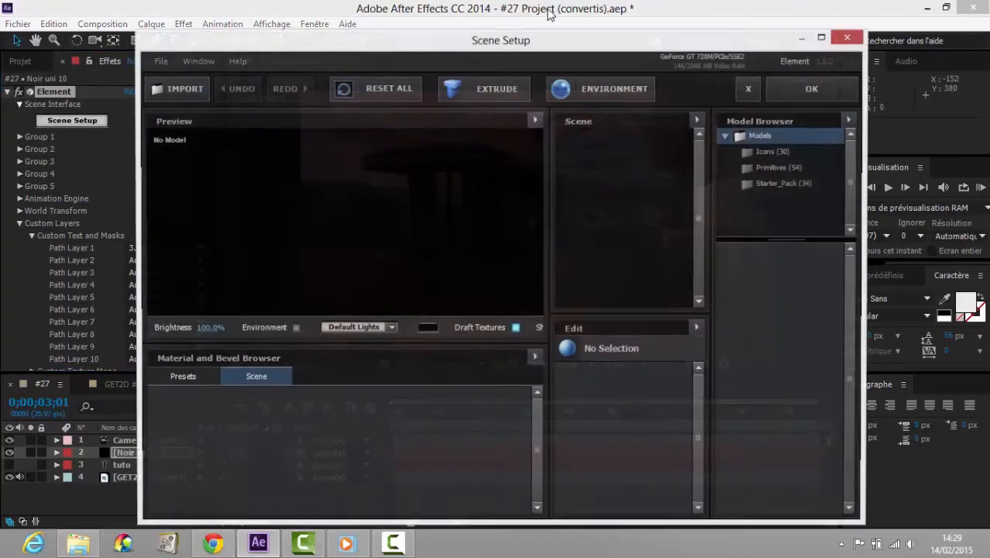
{"action": "left_click", "coordinate": [474, 91]}
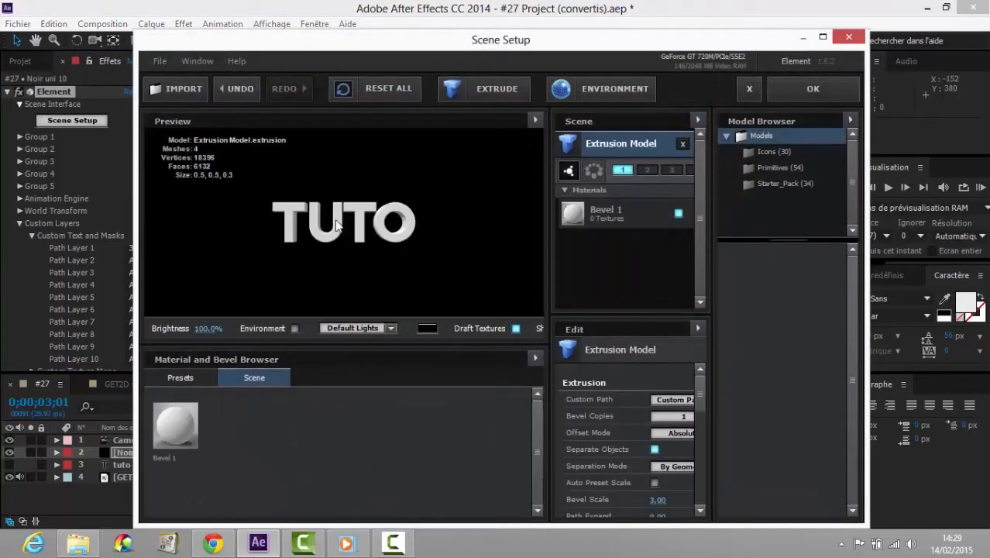
{"action": "left_click_drag", "start_coordinate": [335, 225], "coordinate": [256, 314]}
{"action": "left_click", "coordinate": [179, 378]}
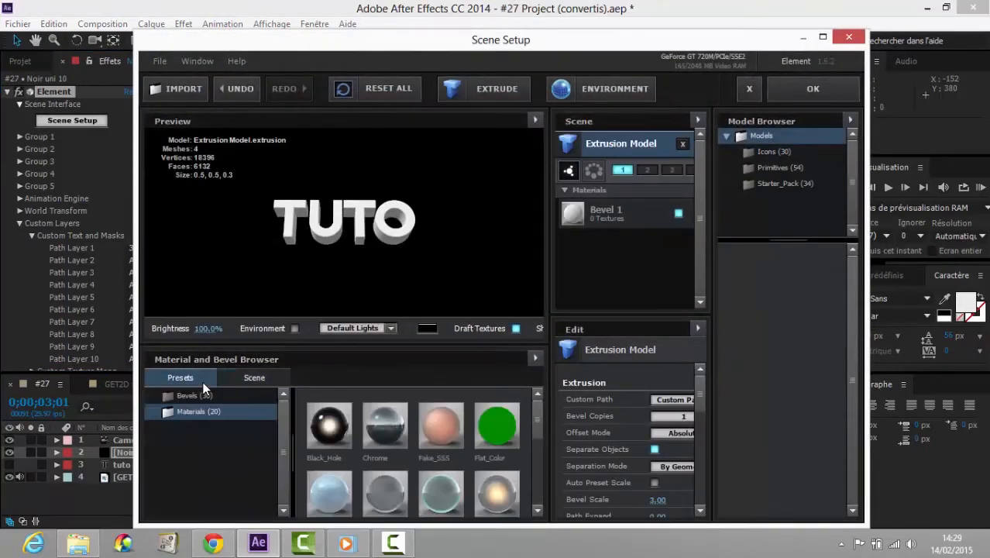
Apply the Chrome material preset to the extruded tuto model, look over the bevel presets, and accept the scene
{"action": "double_click", "coordinate": [404, 438]}
{"action": "left_click_drag", "start_coordinate": [373, 209], "coordinate": [356, 248]}
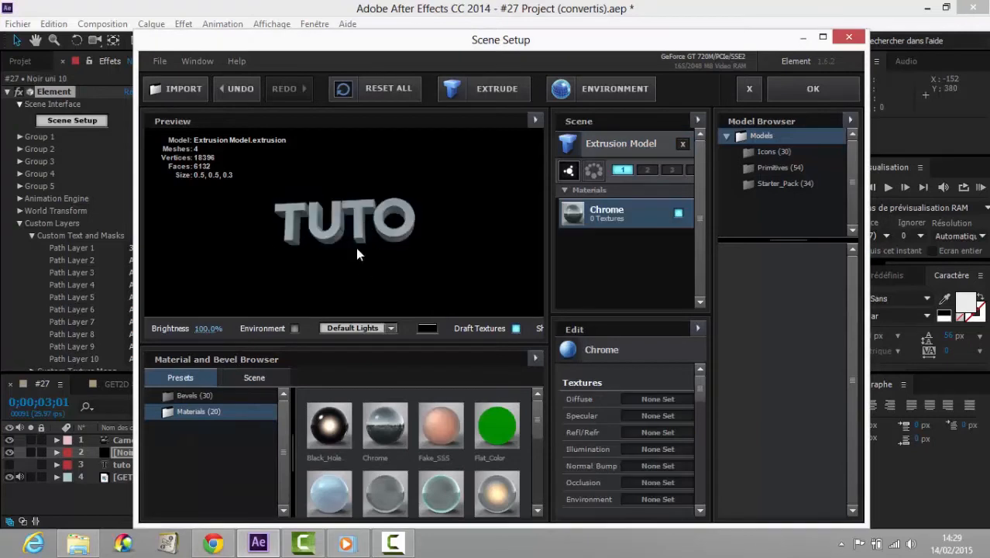
{"action": "left_click", "coordinate": [210, 397]}
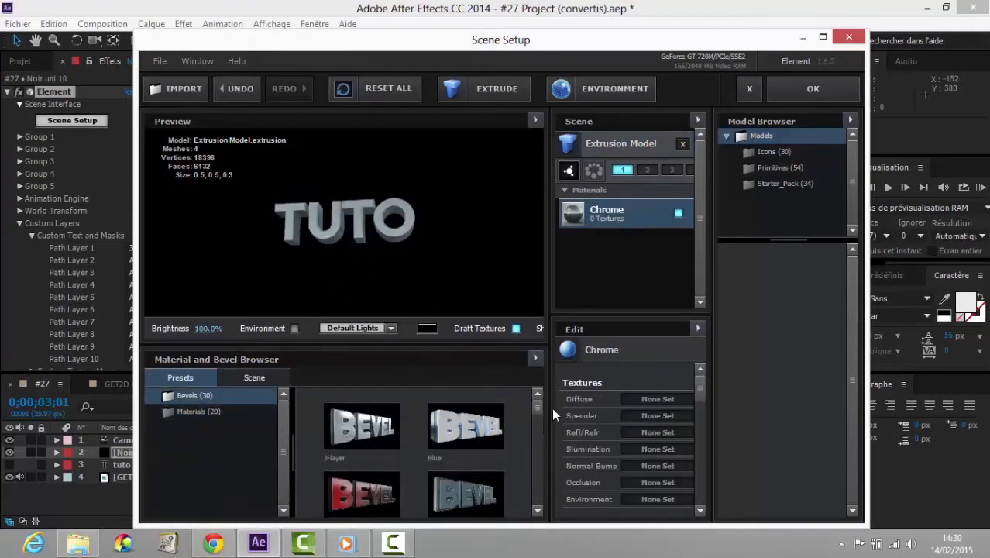
{"action": "scroll", "coordinate": [538, 410], "scroll_direction": "down", "scroll_amount": 1}
{"action": "scroll", "coordinate": [535, 434], "scroll_direction": "up", "scroll_amount": 1}
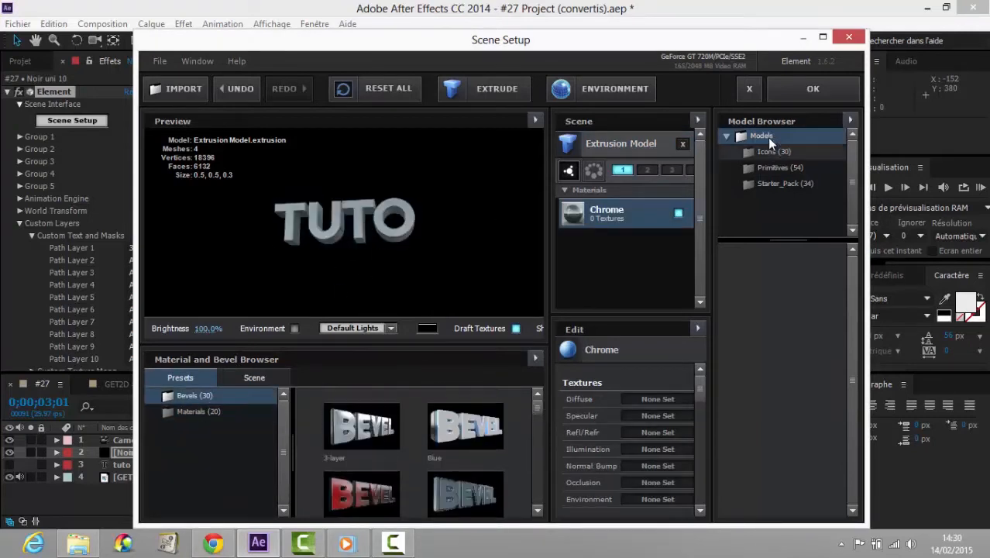
{"action": "left_click", "coordinate": [775, 90]}
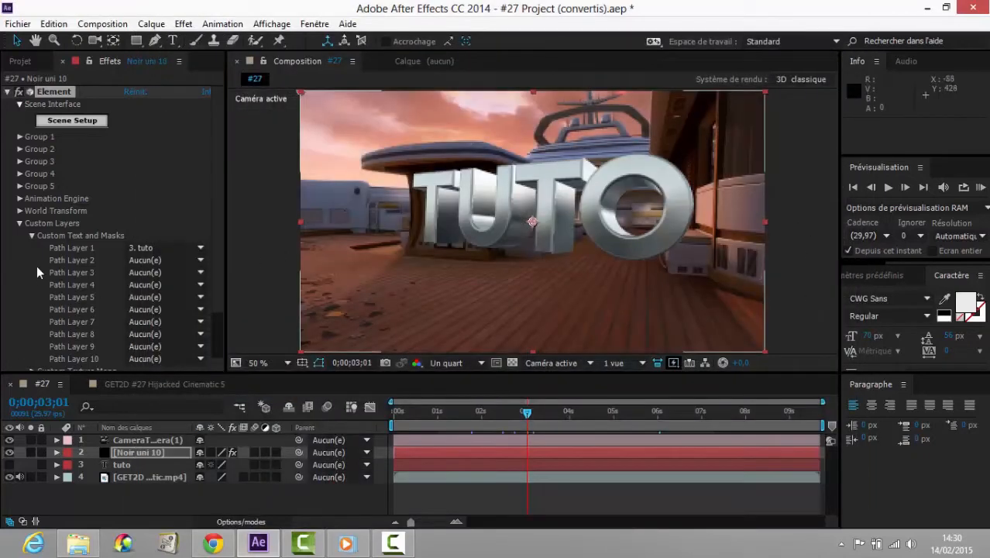
Reduce the Particle Size in Element's Group 1 Particle Look settings to 2.83 to shrink the 3D text
{"action": "left_click", "coordinate": [20, 223]}
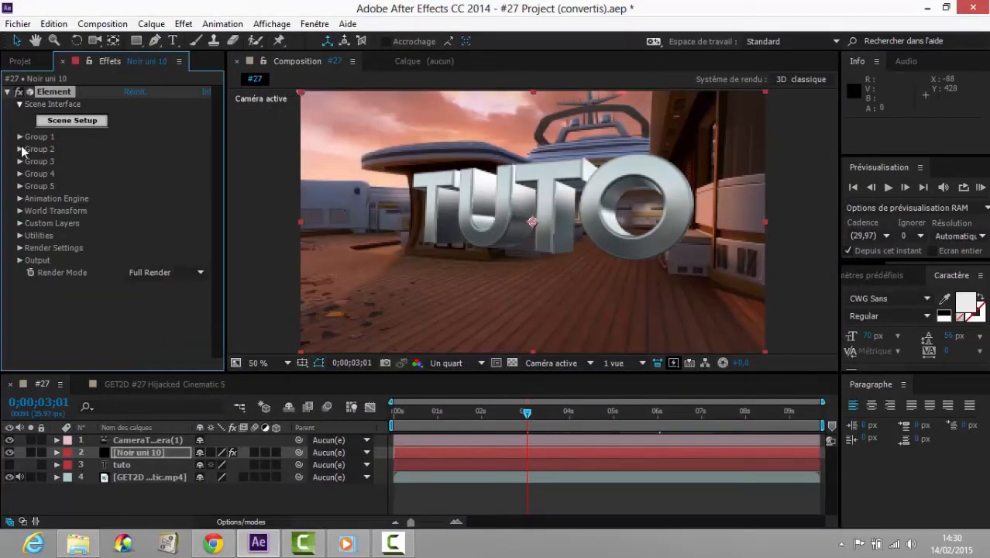
{"action": "left_click", "coordinate": [19, 138]}
{"action": "left_click", "coordinate": [31, 149]}
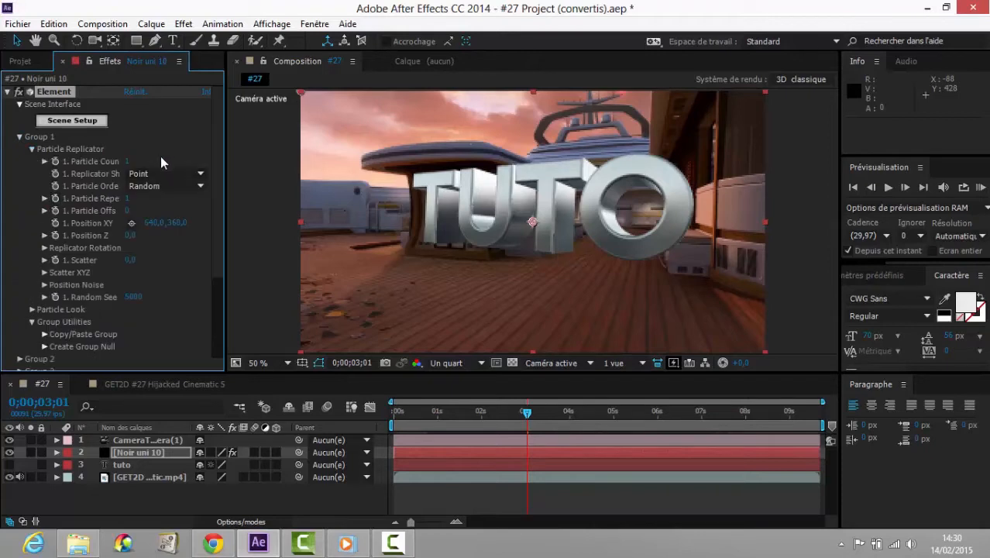
{"action": "left_click", "coordinate": [31, 149]}
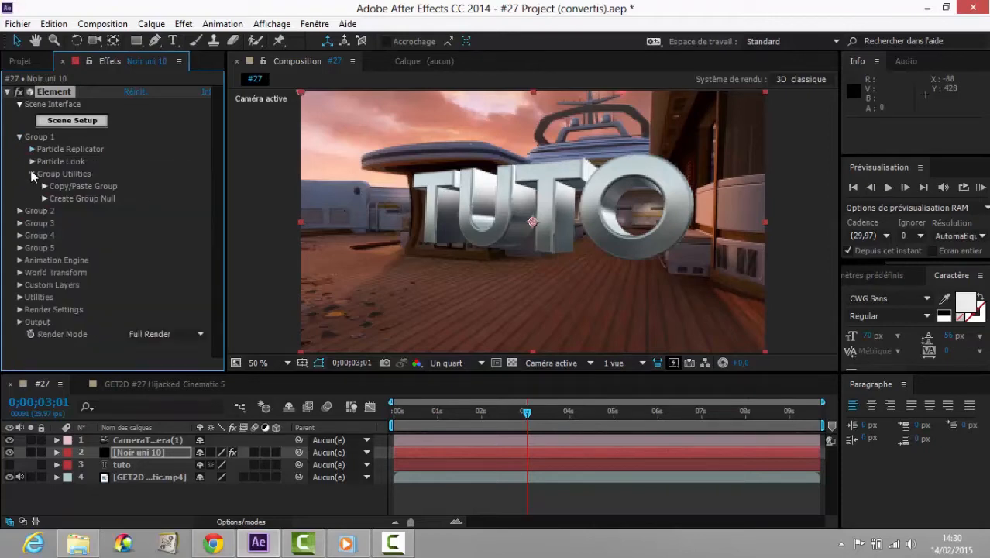
{"action": "left_click", "coordinate": [32, 162]}
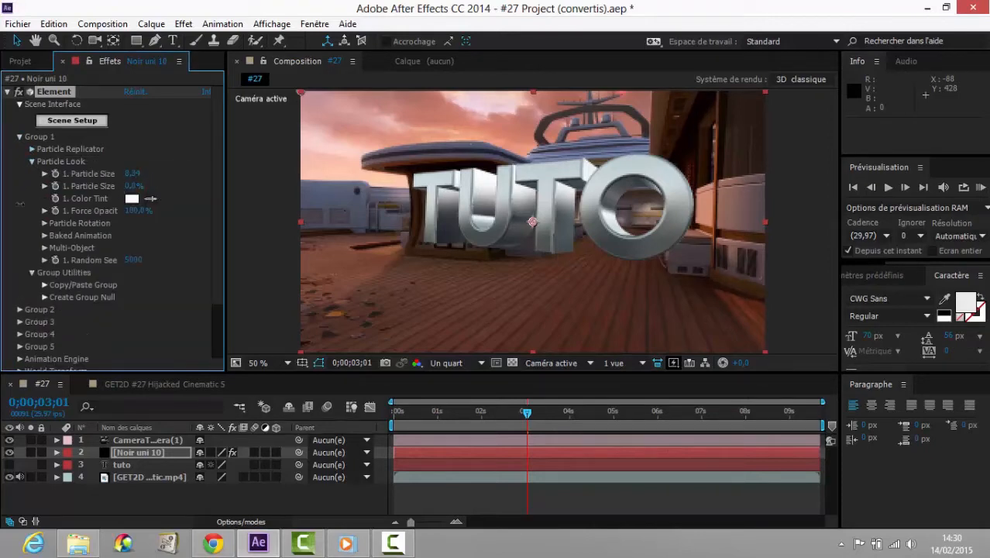
{"action": "left_click_drag", "start_coordinate": [133, 174], "coordinate": [20, 204]}
{"action": "left_click_drag", "start_coordinate": [135, 176], "coordinate": [146, 180]}
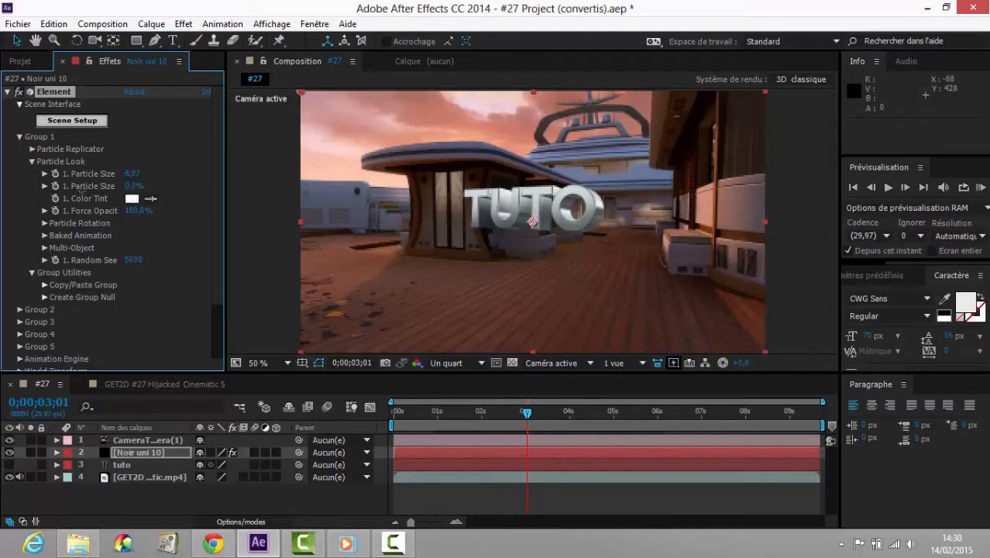
{"action": "mouse_move", "coordinate": [135, 175]}
{"action": "left_mouse_down"}
{"action": "mouse_move", "coordinate": [103, 190]}
{"action": "mouse_move", "coordinate": [99, 183]}
{"action": "mouse_move", "coordinate": [126, 183]}
{"action": "left_mouse_up"}
{"action": "left_click", "coordinate": [147, 174]}
{"action": "left_click", "coordinate": [186, 179]}
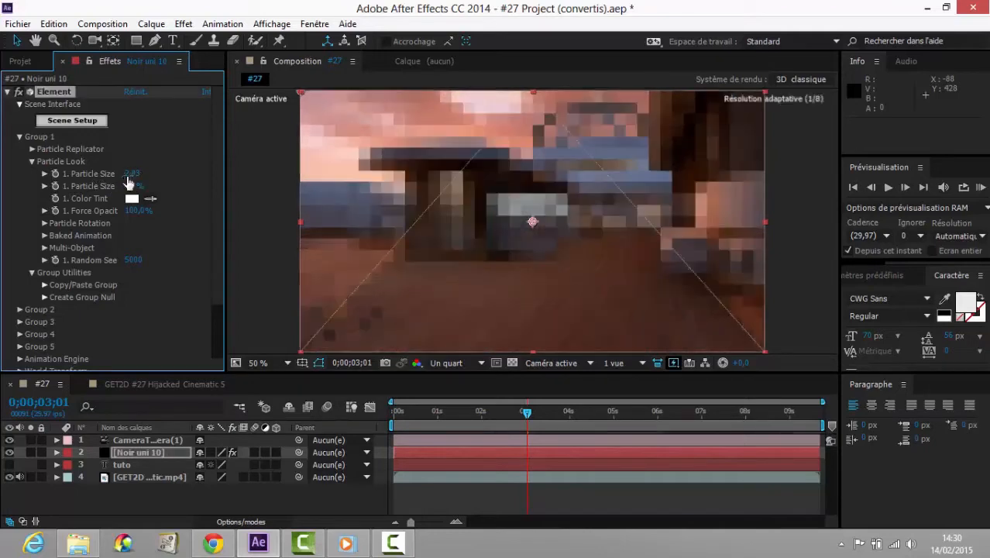
Set Position XY in Group 1's Particle Replicator to 760, 360, checking the text's placement at 0;00;04;16
{"action": "left_click", "coordinate": [32, 149]}
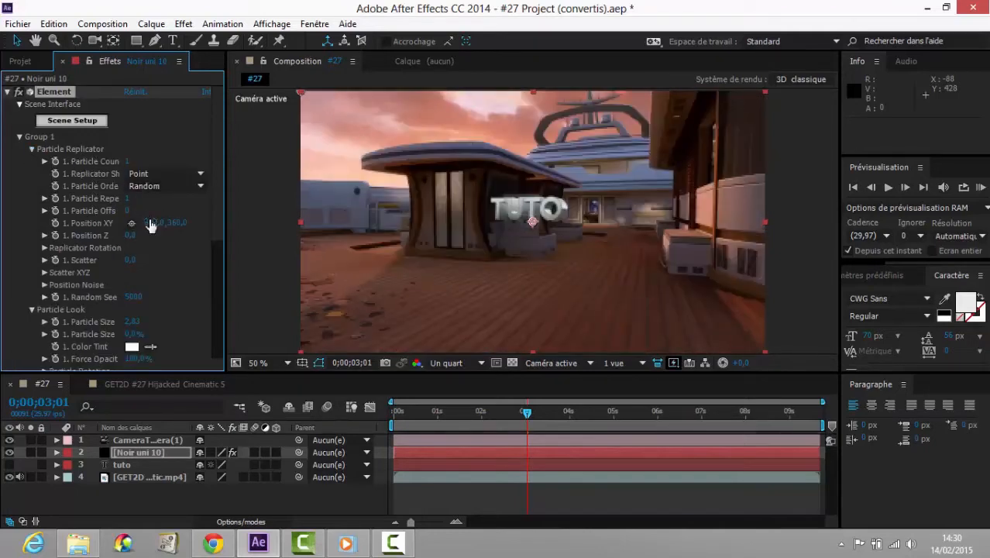
{"action": "left_click_drag", "start_coordinate": [152, 222], "coordinate": [227, 224]}
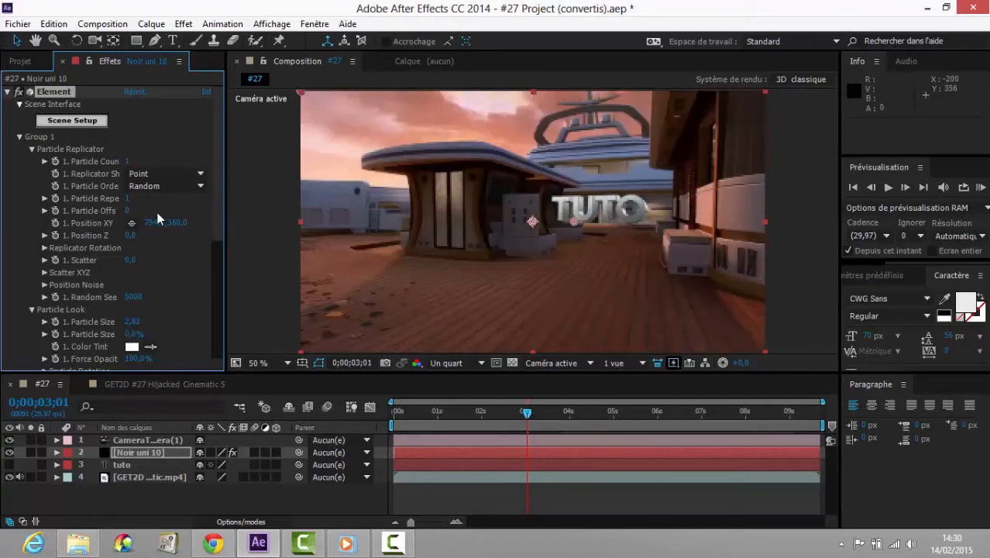
{"action": "left_click_drag", "start_coordinate": [162, 222], "coordinate": [167, 222]}
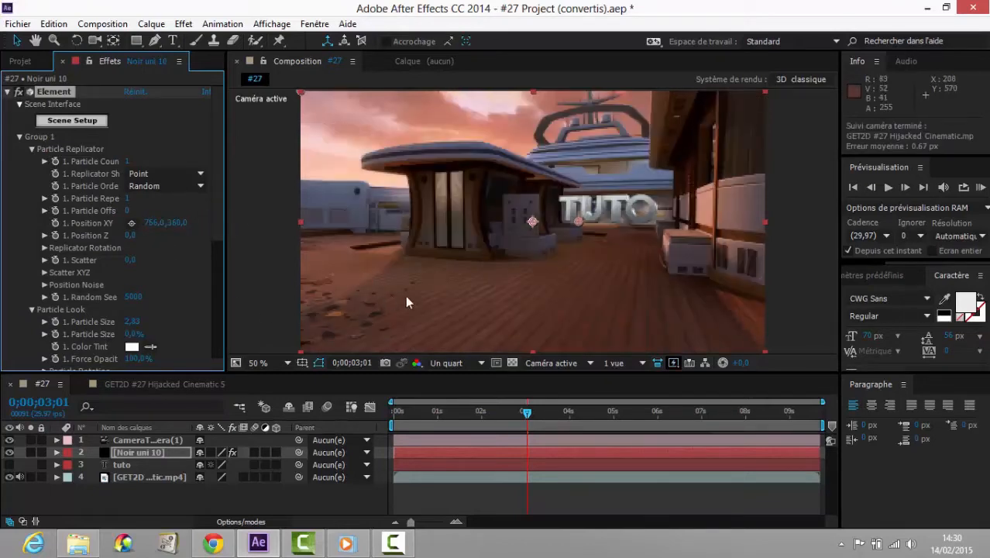
{"action": "left_click_drag", "start_coordinate": [529, 419], "coordinate": [595, 413]}
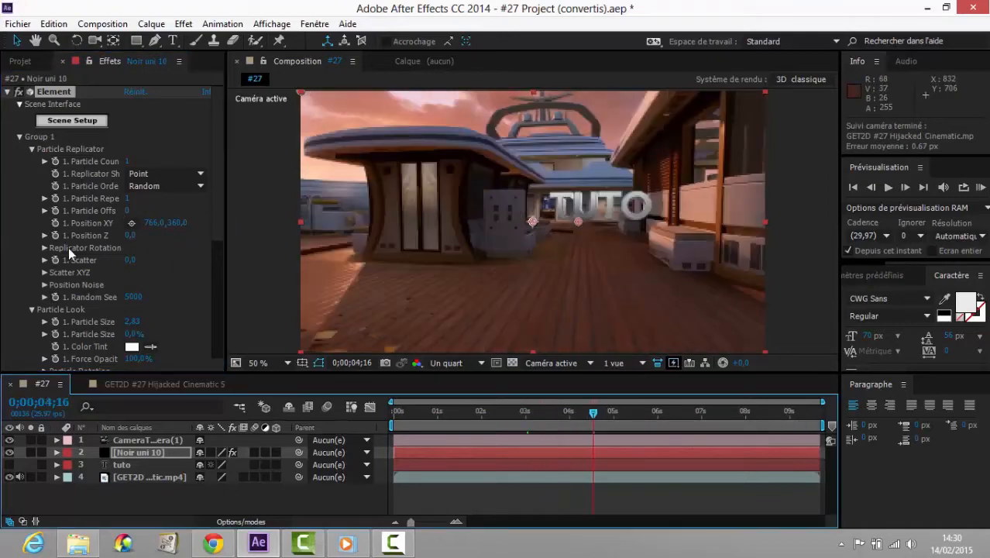
{"action": "left_click", "coordinate": [157, 222]}
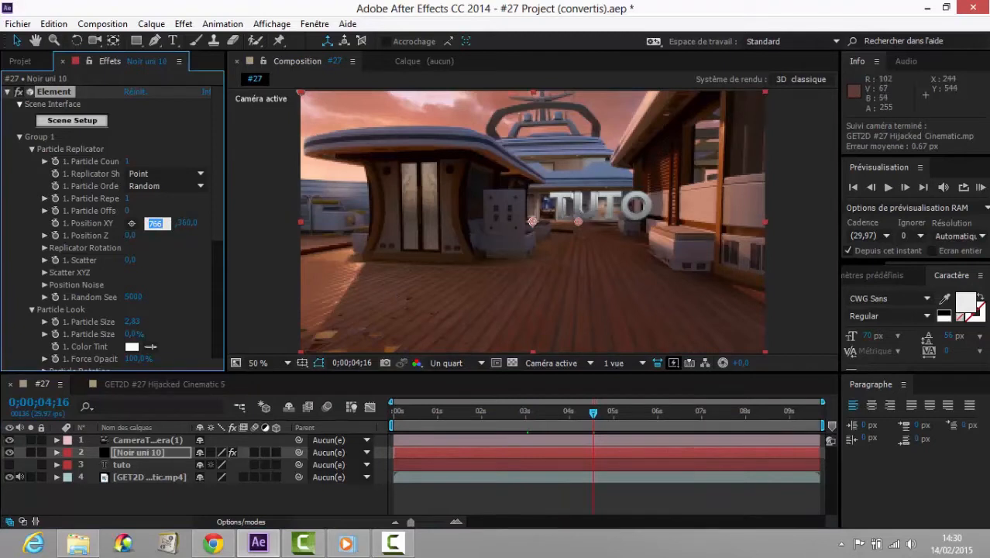
{"action": "type", "text": "760"}
{"action": "key", "text": "Return"}
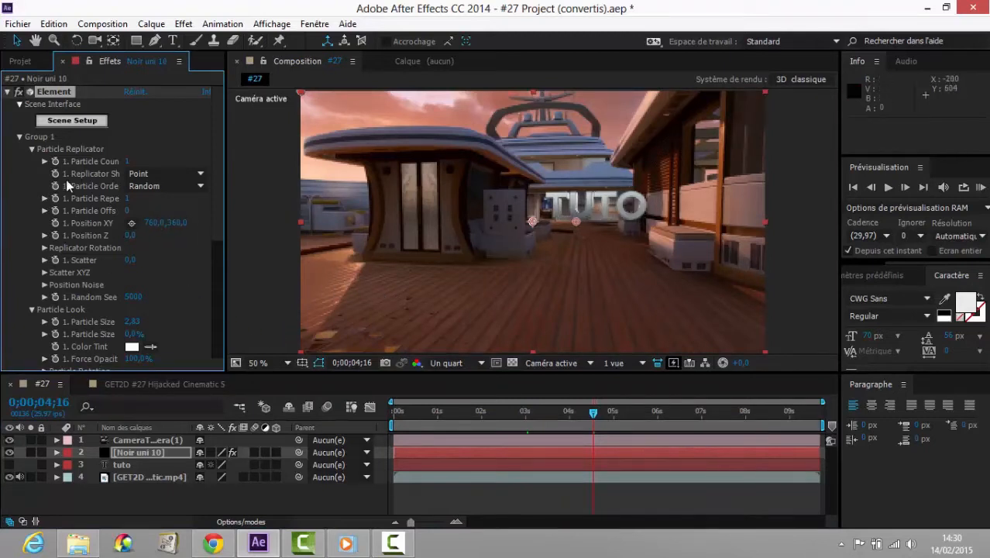
{"action": "left_click", "coordinate": [32, 149]}
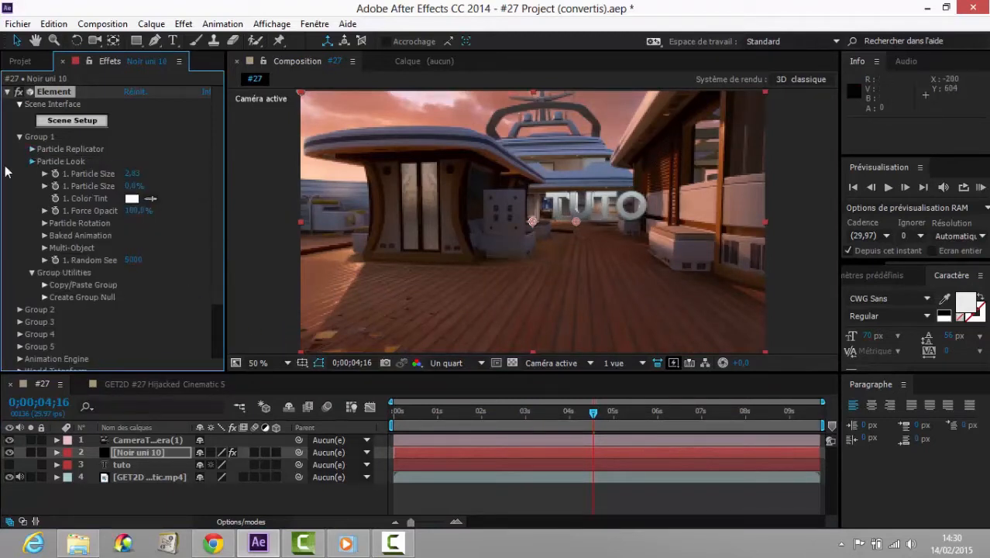
{"action": "left_click", "coordinate": [19, 137]}
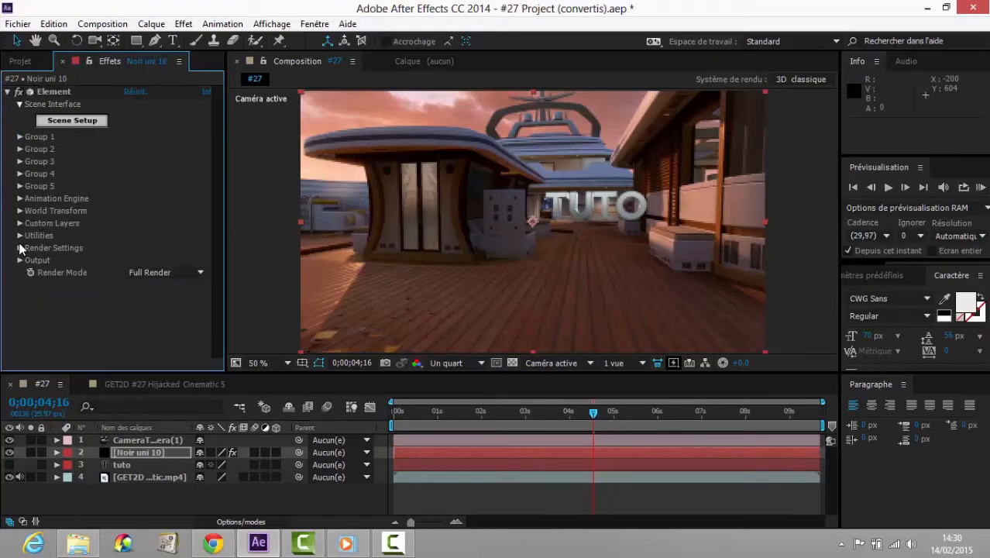
Set the Environment Override Layer in Element's Render Settings to GET2D #27 Hijacked Cinematic.mp4 and check the reflections at 0;00;01;10
{"action": "left_click", "coordinate": [20, 248]}
{"action": "left_click", "coordinate": [171, 274]}
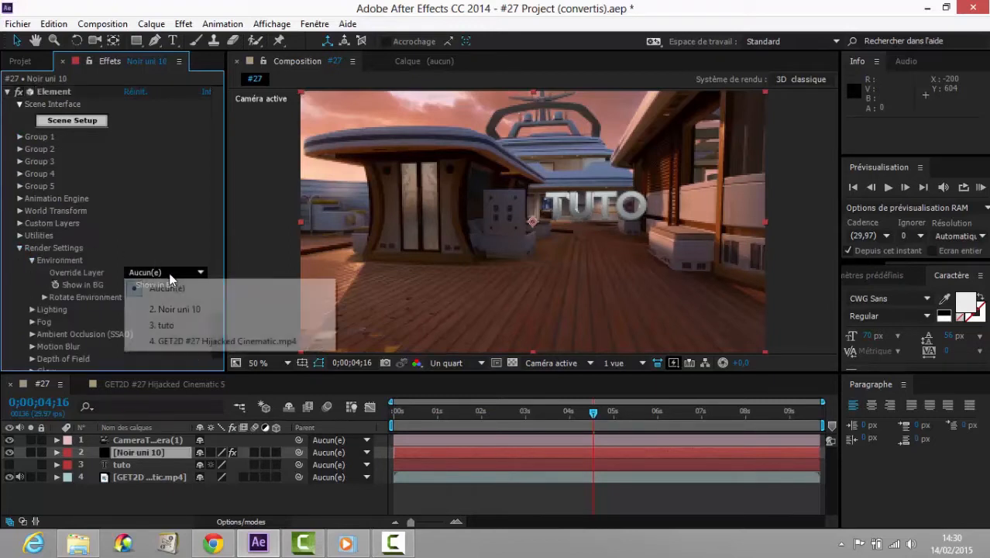
{"action": "left_click", "coordinate": [194, 339]}
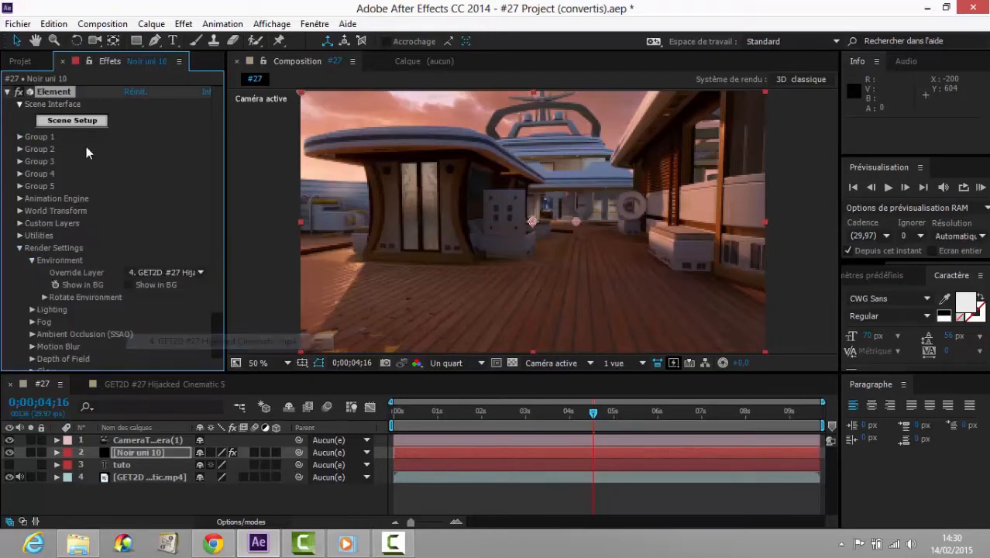
{"action": "left_click", "coordinate": [453, 416]}
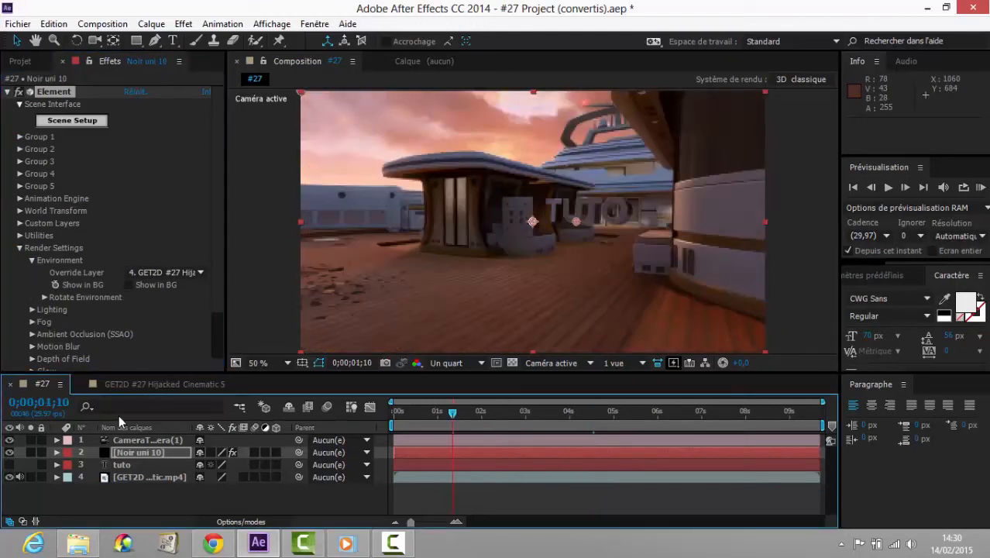
Add the Luminescence externe layer style to the Noir uni 10 layer and view the example glow in the media player's Précomp clip
{"action": "right_click", "coordinate": [134, 455]}
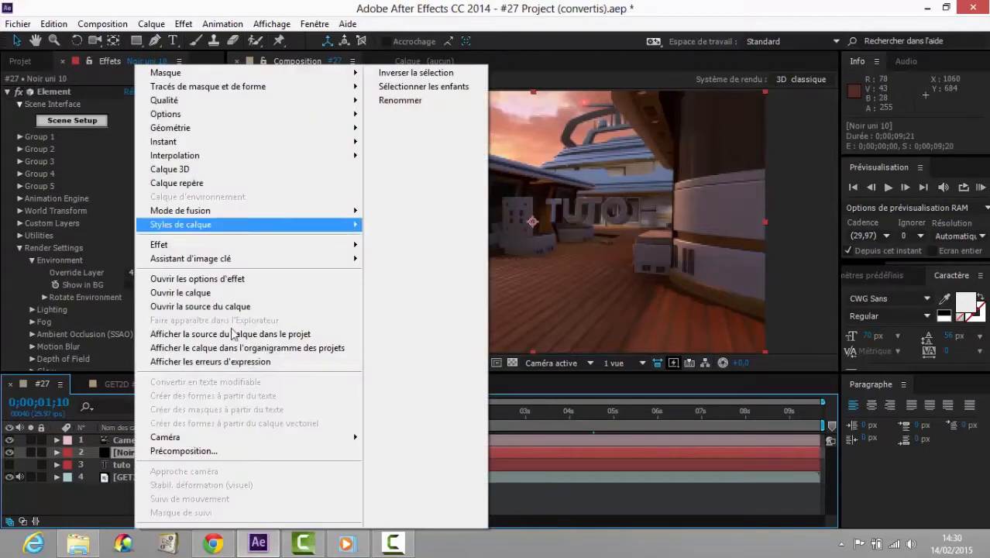
{"action": "mouse_move", "coordinate": [353, 224]}
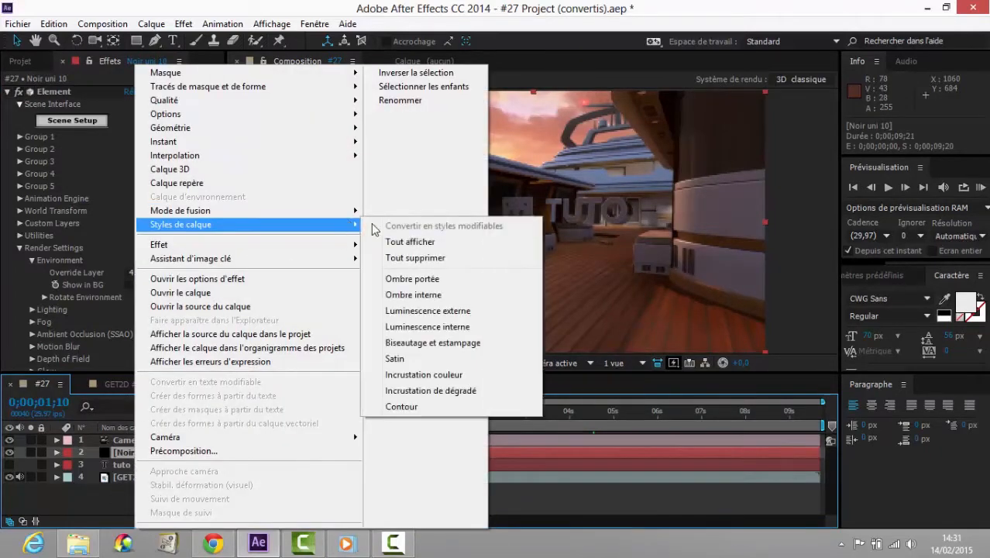
{"action": "left_click", "coordinate": [431, 311]}
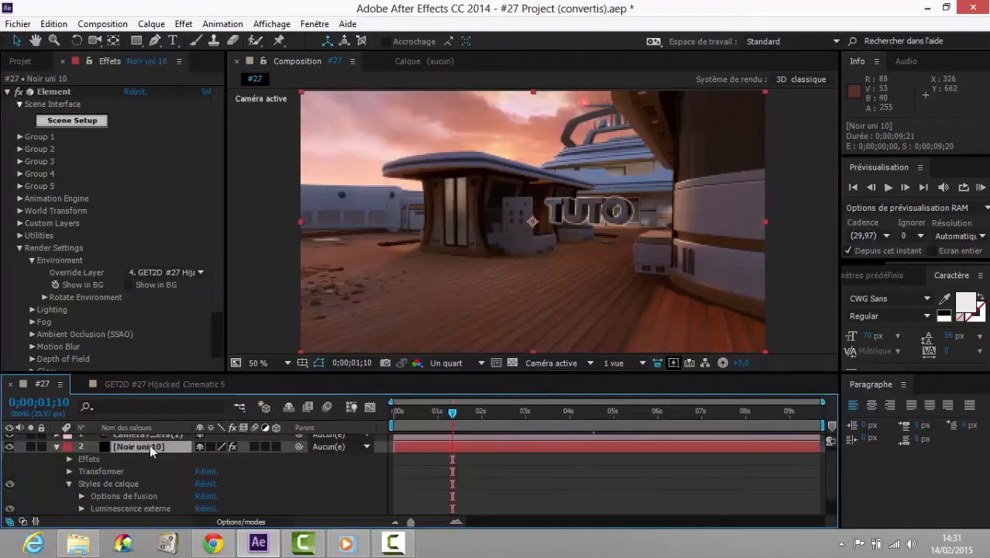
{"action": "left_click", "coordinate": [347, 543]}
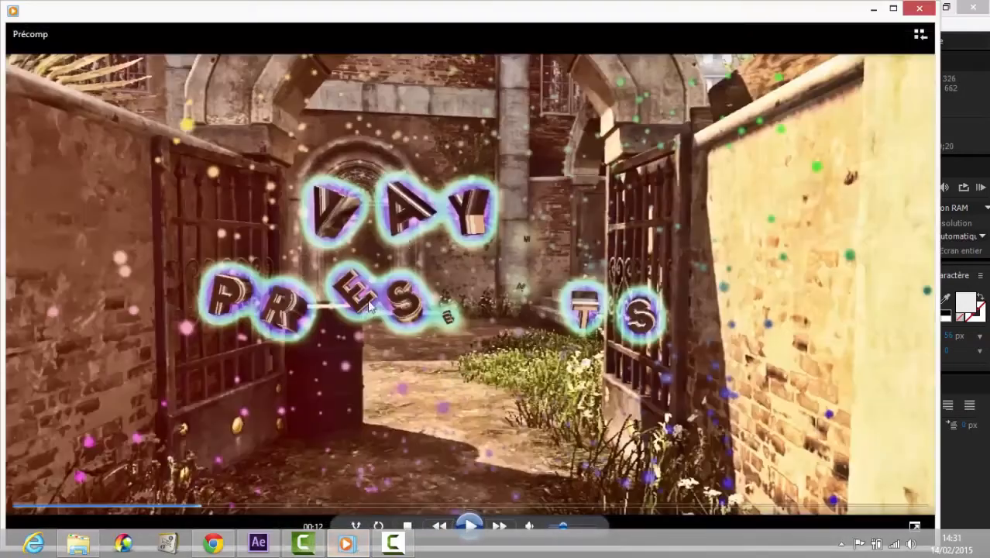
{"action": "left_click", "coordinate": [871, 9]}
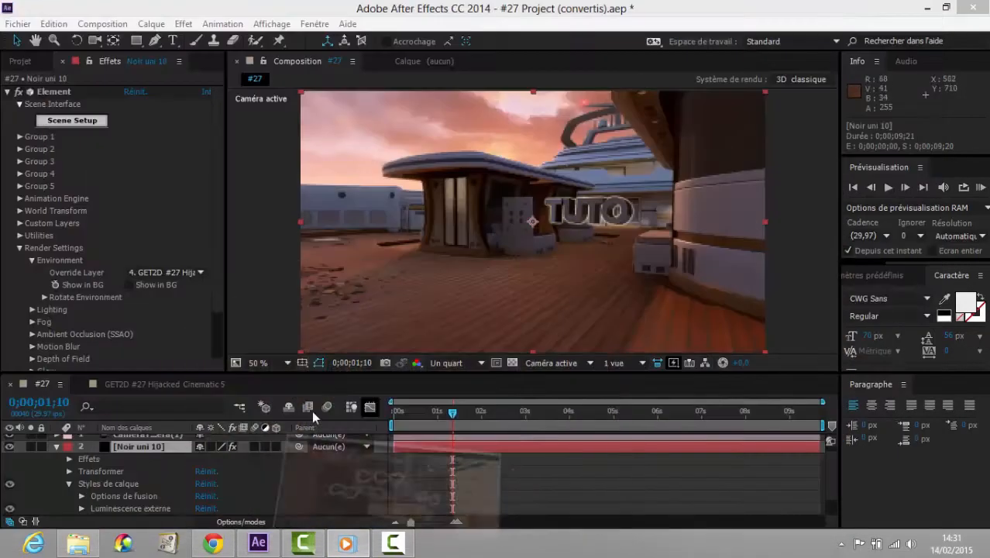
{"action": "mouse_move", "coordinate": [7, 540]}
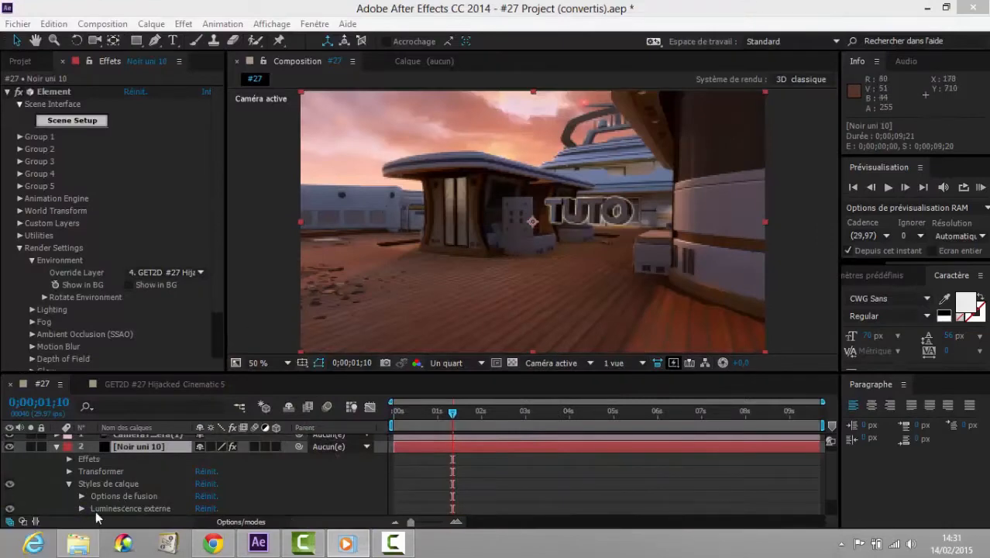
Raise the outer glow's opacity and set its colour type to Dégradé
{"action": "left_click", "coordinate": [80, 508]}
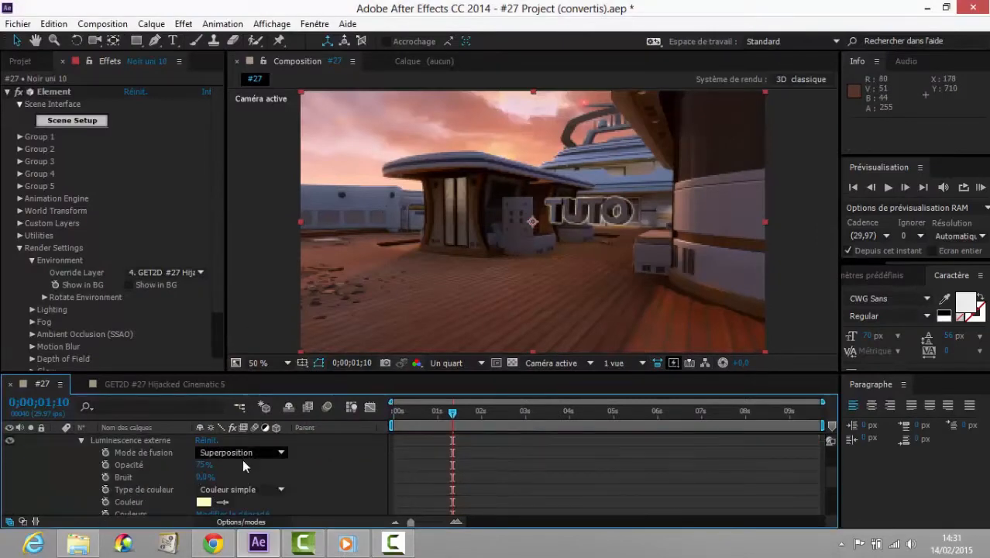
{"action": "left_click_drag", "start_coordinate": [203, 465], "coordinate": [243, 471]}
{"action": "left_click", "coordinate": [242, 489]}
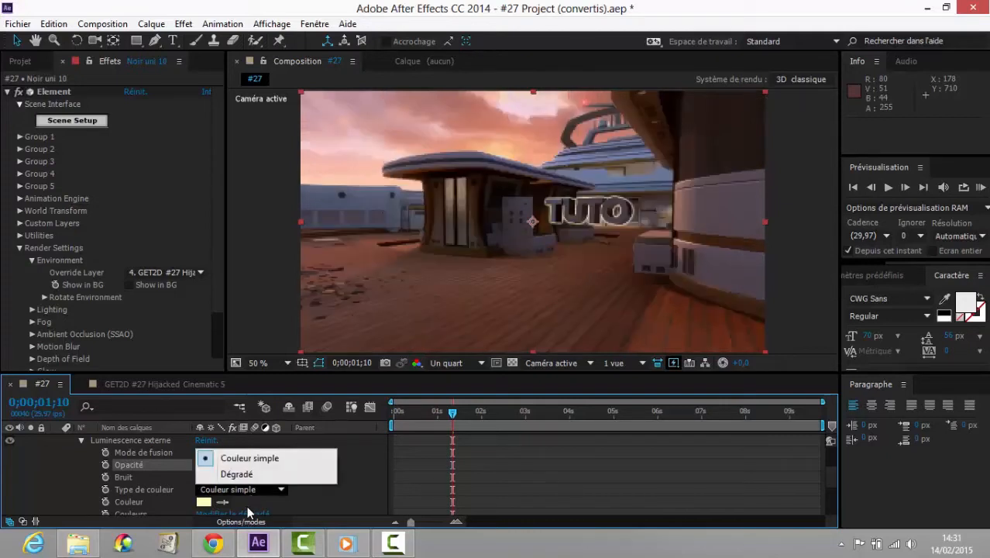
{"action": "left_click", "coordinate": [234, 476]}
{"action": "scroll", "coordinate": [258, 480], "scroll_direction": "down", "scroll_amount": 2}
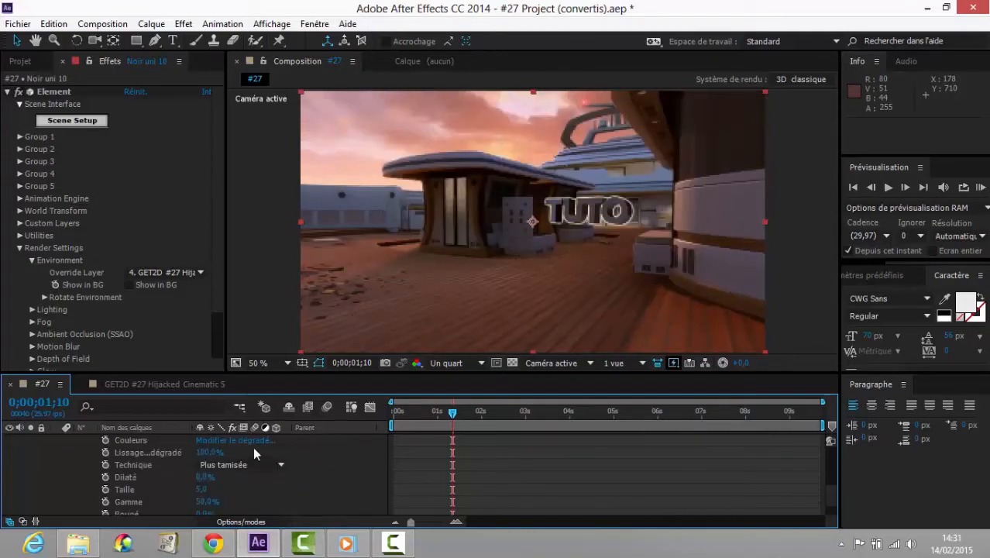
Open the outer glow's gradient for editing and add two colour stops at about 33% and 70%
{"action": "left_click", "coordinate": [252, 442]}
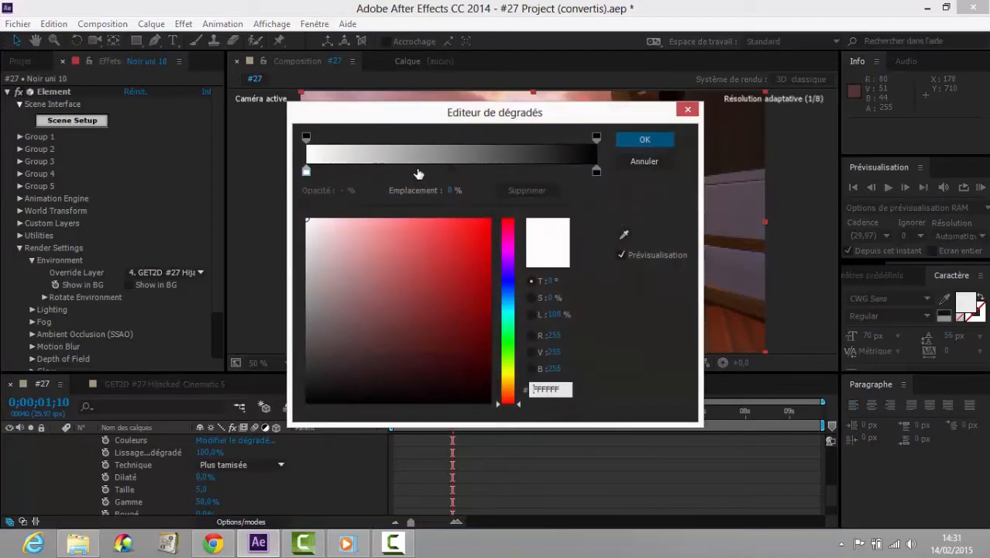
{"action": "left_click", "coordinate": [402, 172]}
{"action": "left_click", "coordinate": [509, 172]}
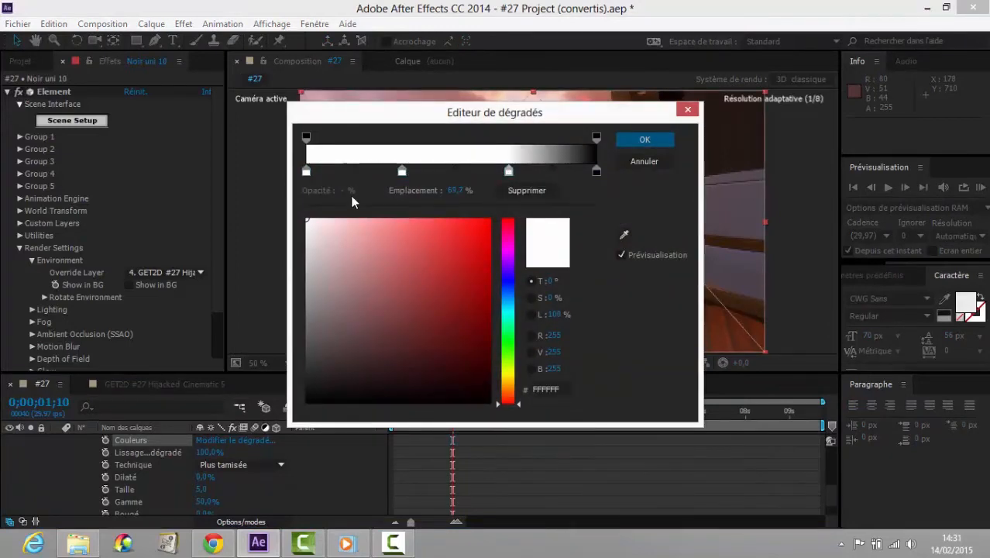
Colour the gradient's first stop bright yellow and the stop at 33% green (#2FFA3D)
{"action": "left_click", "coordinate": [307, 177]}
{"action": "left_click_drag", "start_coordinate": [509, 262], "coordinate": [513, 372]}
{"action": "left_click", "coordinate": [456, 240]}
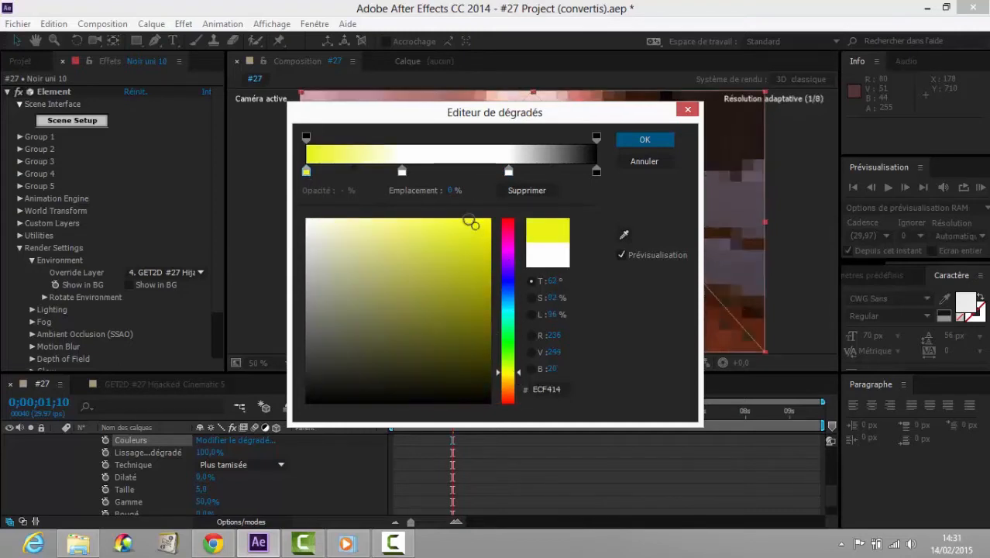
{"action": "left_click", "coordinate": [402, 171]}
{"action": "left_click", "coordinate": [512, 339]}
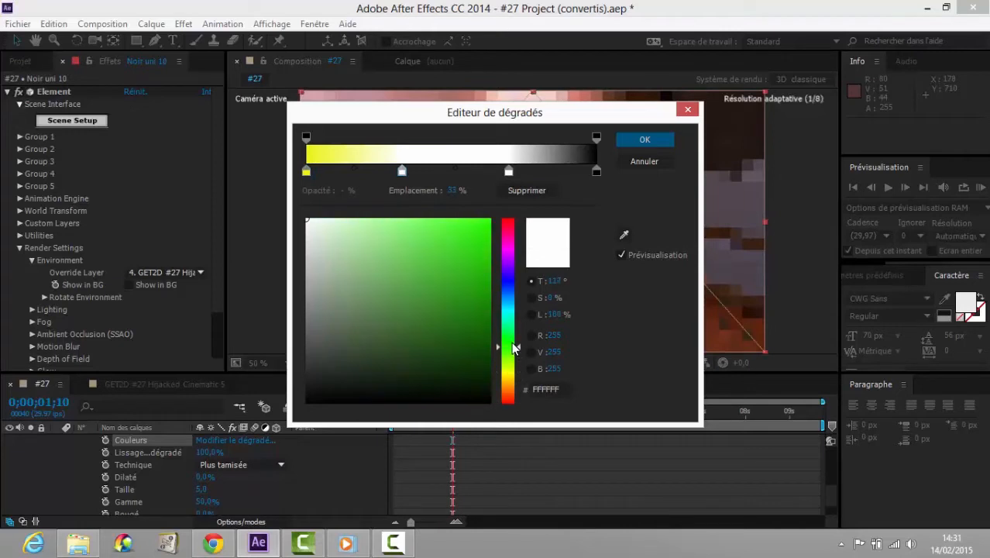
{"action": "left_click", "coordinate": [457, 223]}
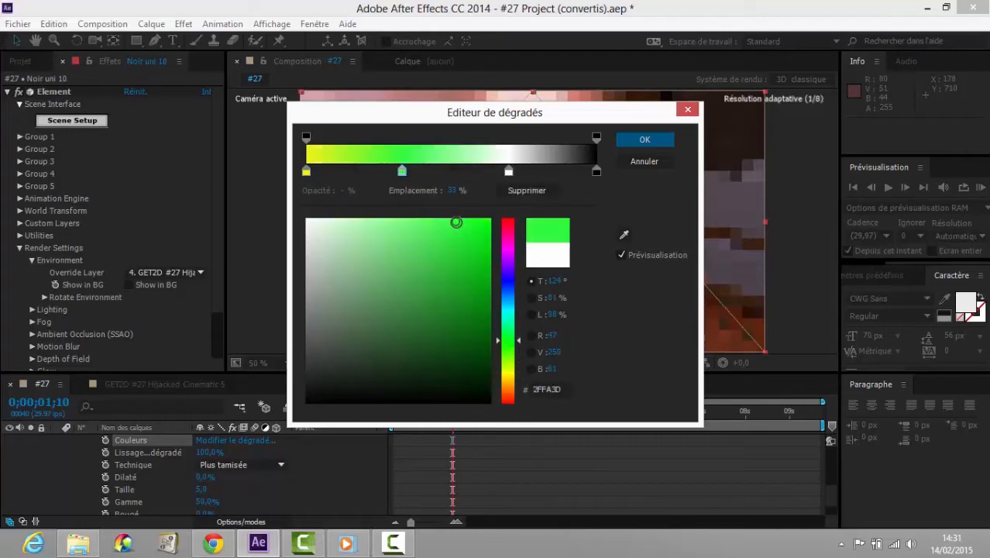
Colour the gradient's 70% stop cyan (#2CD0D6) and its end stop magenta, and apply the gradient to the outer glow
{"action": "left_click", "coordinate": [509, 172]}
{"action": "left_click_drag", "start_coordinate": [519, 267], "coordinate": [521, 315]}
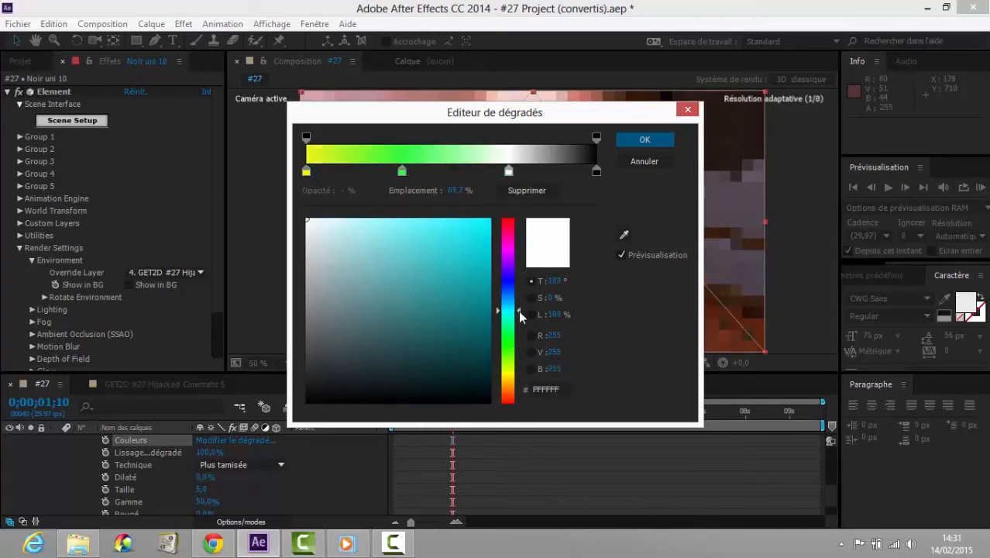
{"action": "left_click", "coordinate": [452, 248]}
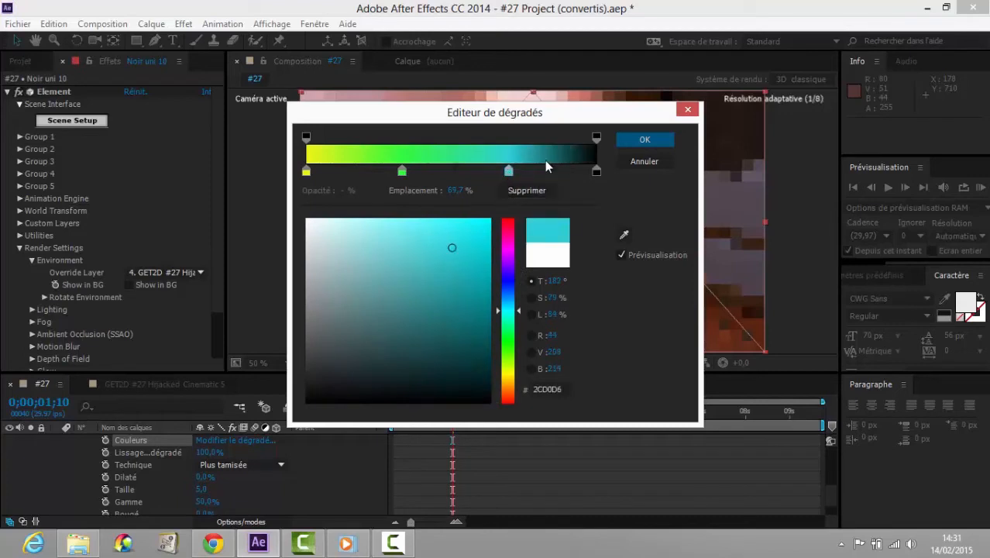
{"action": "left_click", "coordinate": [598, 171]}
{"action": "left_click", "coordinate": [509, 251]}
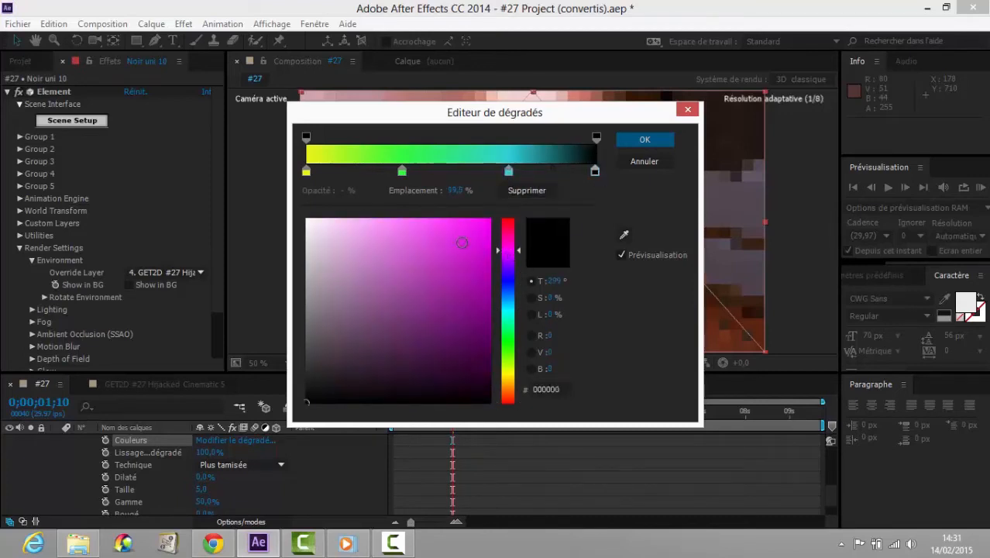
{"action": "left_click_drag", "start_coordinate": [464, 242], "coordinate": [505, 215]}
{"action": "left_click", "coordinate": [647, 142]}
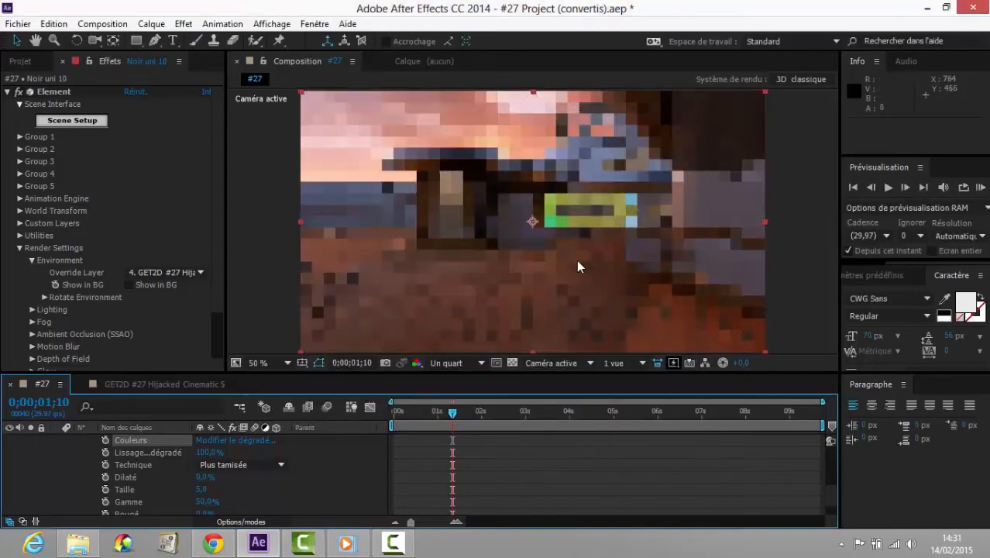
Set the outer glow's size (Taille) to 22 and run a RAM preview from 0;00;01;16
{"action": "scroll", "coordinate": [197, 457], "scroll_direction": "down", "scroll_amount": 2}
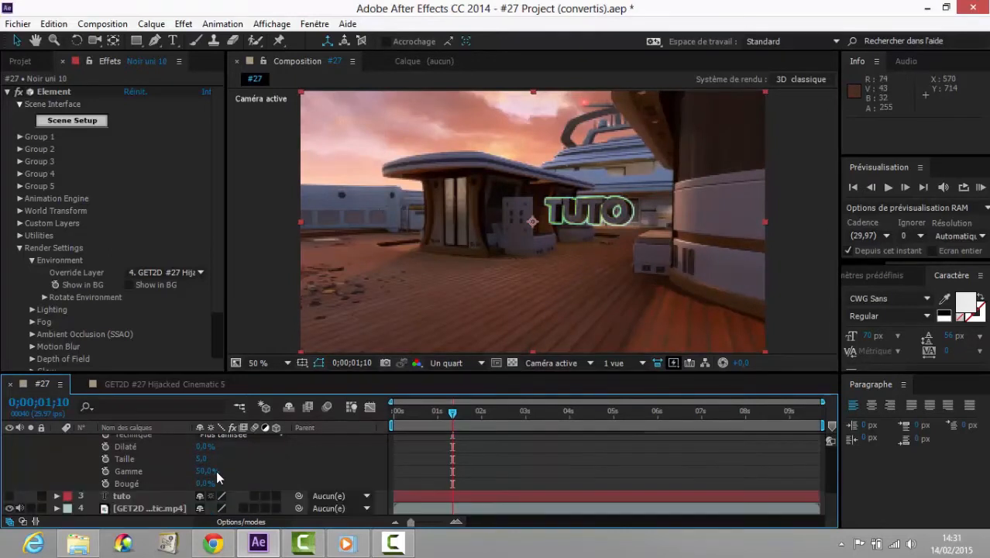
{"action": "left_click_drag", "start_coordinate": [205, 459], "coordinate": [222, 467]}
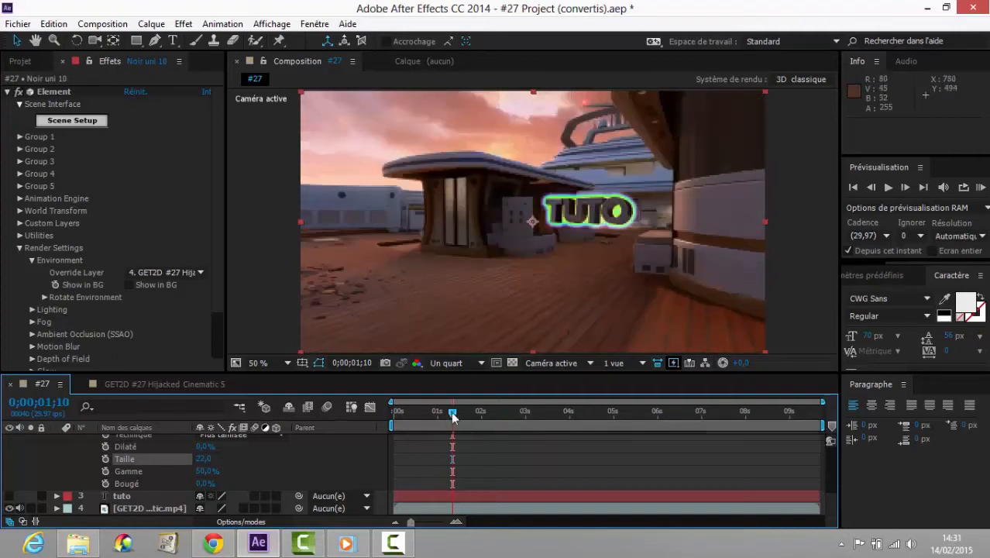
{"action": "left_click_drag", "start_coordinate": [458, 418], "coordinate": [491, 414]}
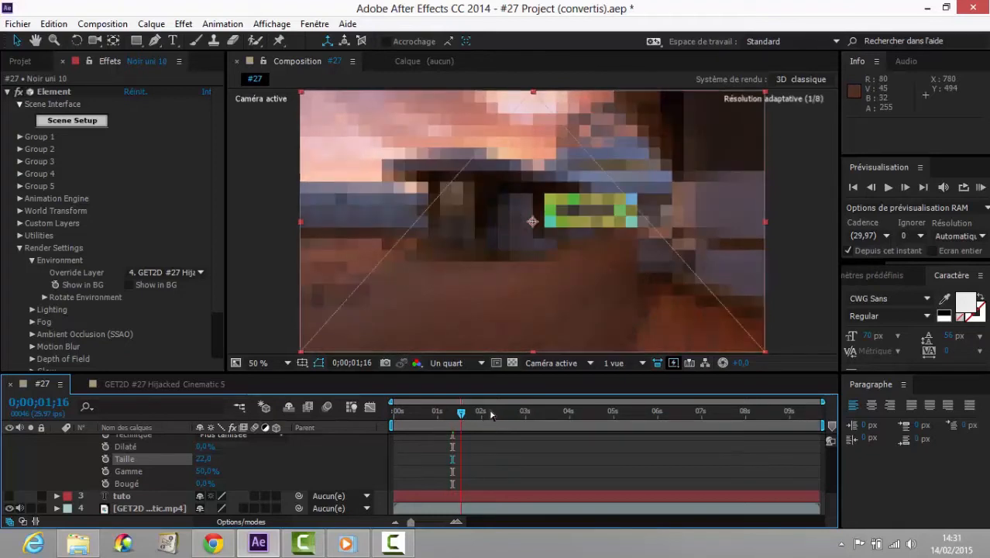
{"action": "left_click", "coordinate": [981, 187]}
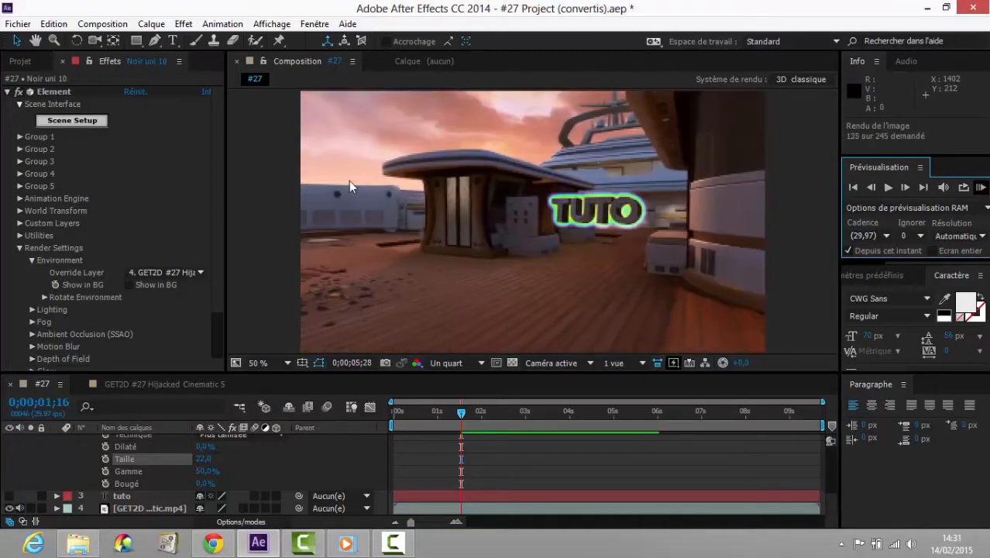
{"action": "left_click", "coordinate": [980, 188]}
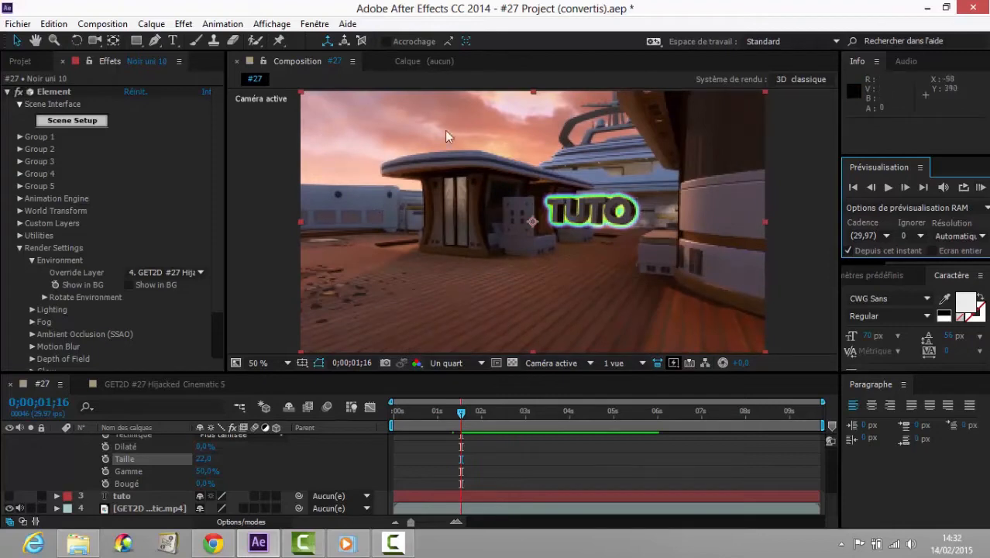
Add a second extruded text model in Element's Scene Setup, assign it to group 2 and apply the scene
{"action": "left_click", "coordinate": [20, 249]}
{"action": "left_click", "coordinate": [80, 118]}
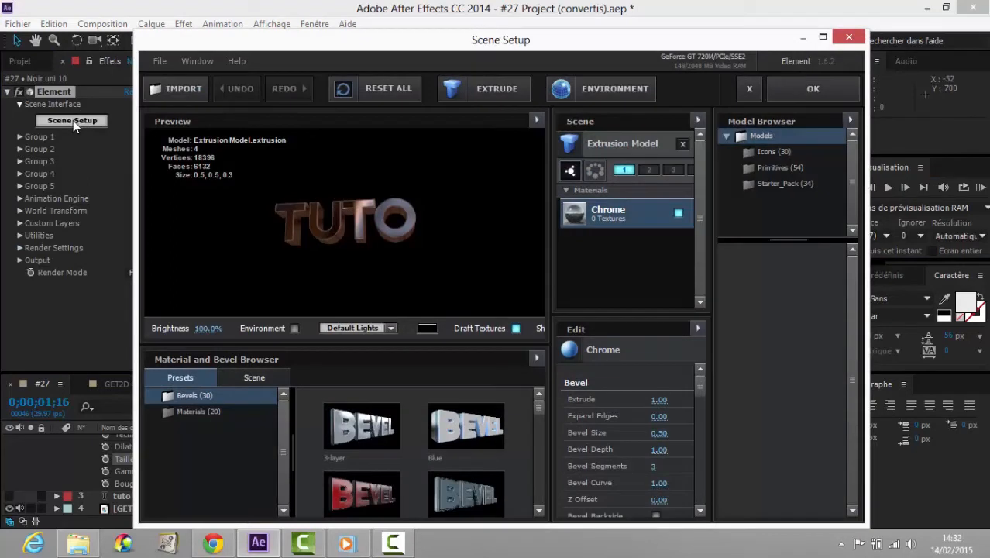
{"action": "left_click", "coordinate": [474, 87]}
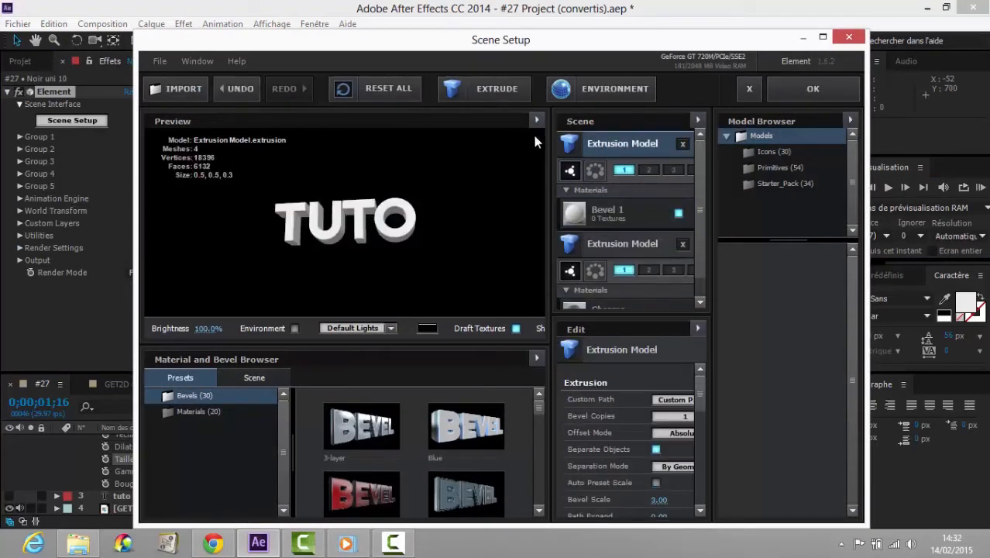
{"action": "left_click", "coordinate": [624, 170]}
{"action": "left_click", "coordinate": [798, 91]}
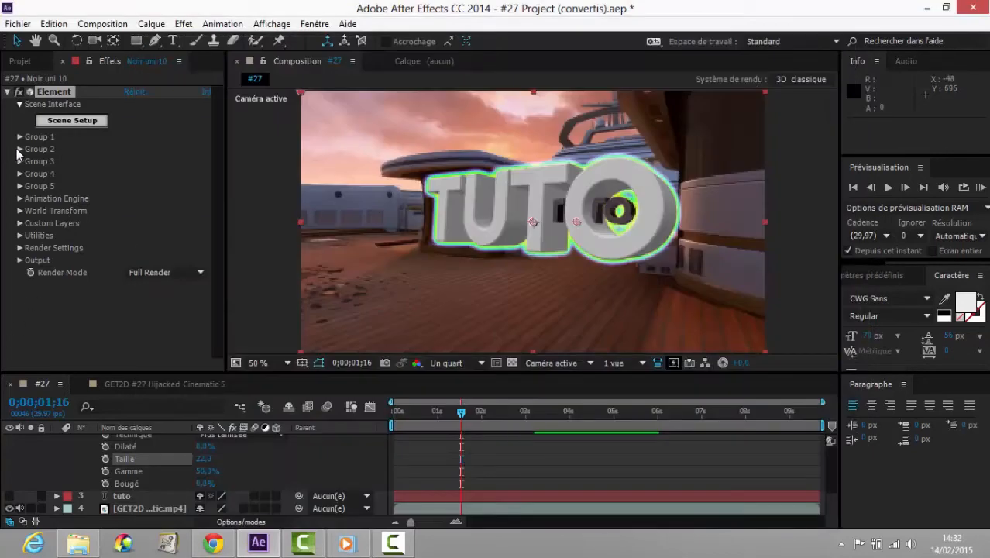
Set Group 2's Particle Size to 0 in its Particle Look settings
{"action": "left_click", "coordinate": [21, 149]}
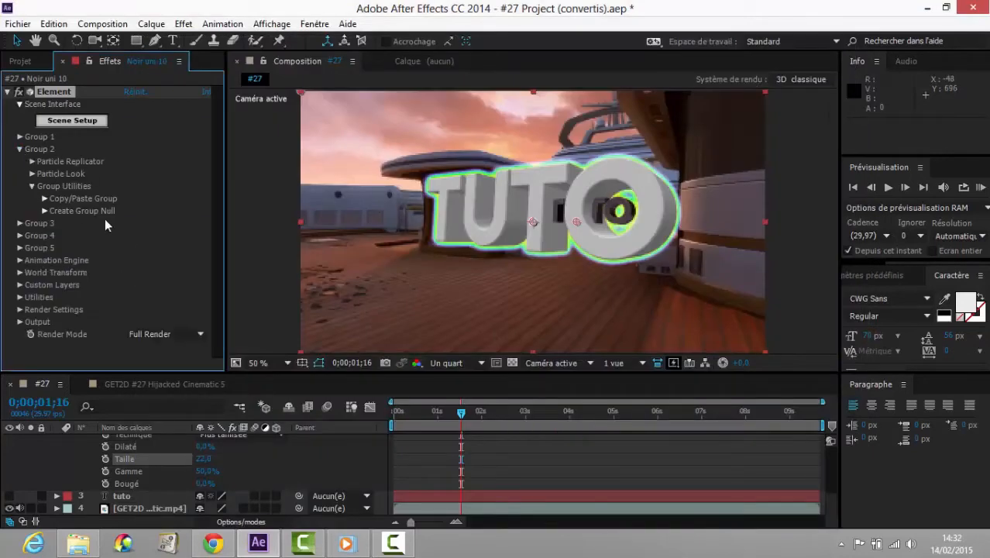
{"action": "left_click", "coordinate": [32, 174]}
{"action": "mouse_move", "coordinate": [136, 188]}
{"action": "left_mouse_down"}
{"action": "mouse_move", "coordinate": [155, 186]}
{"action": "mouse_move", "coordinate": [128, 189]}
{"action": "left_mouse_up"}
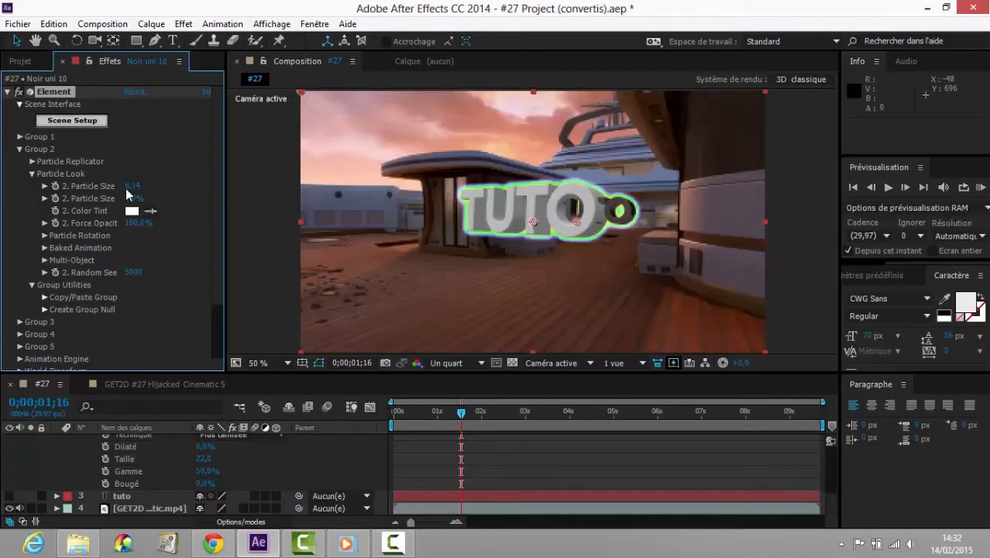
{"action": "left_click", "coordinate": [128, 187]}
{"action": "type", "text": "0"}
{"action": "key", "text": "Return"}
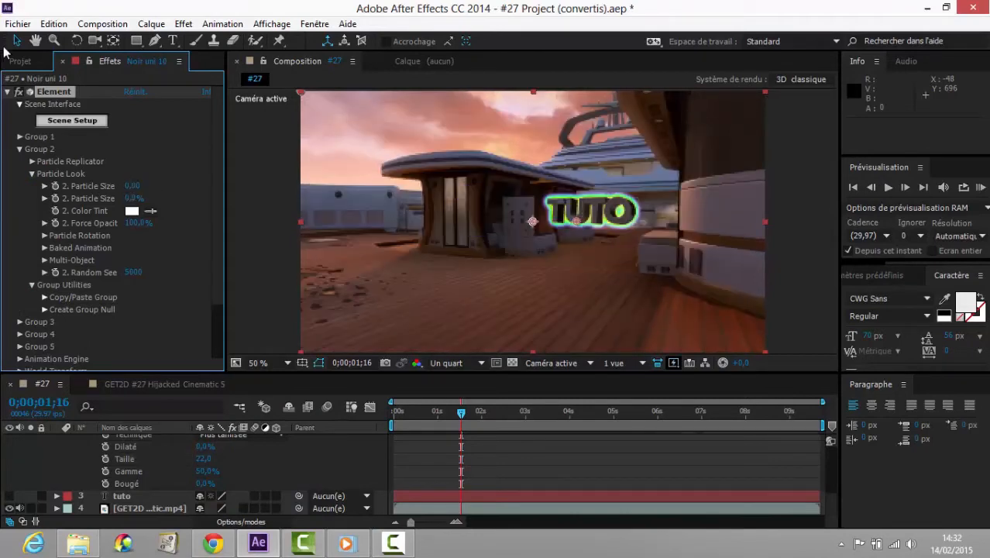
At 0;00;00;00, enable Multi-Object for Group 1 and start keyframing its multi-object rotation
{"action": "left_click", "coordinate": [19, 149]}
{"action": "left_click", "coordinate": [19, 137]}
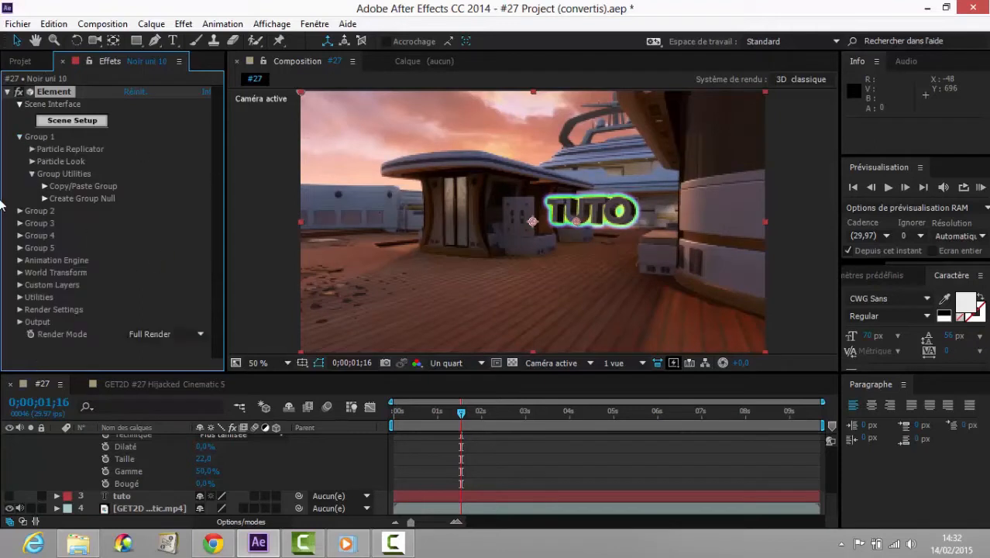
{"action": "left_click", "coordinate": [32, 161]}
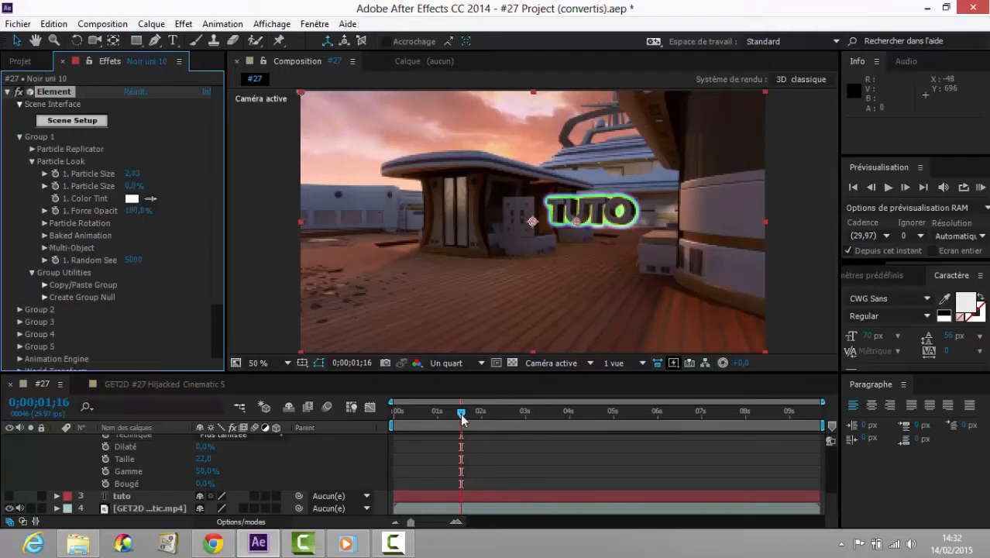
{"action": "left_click_drag", "start_coordinate": [463, 419], "coordinate": [356, 440]}
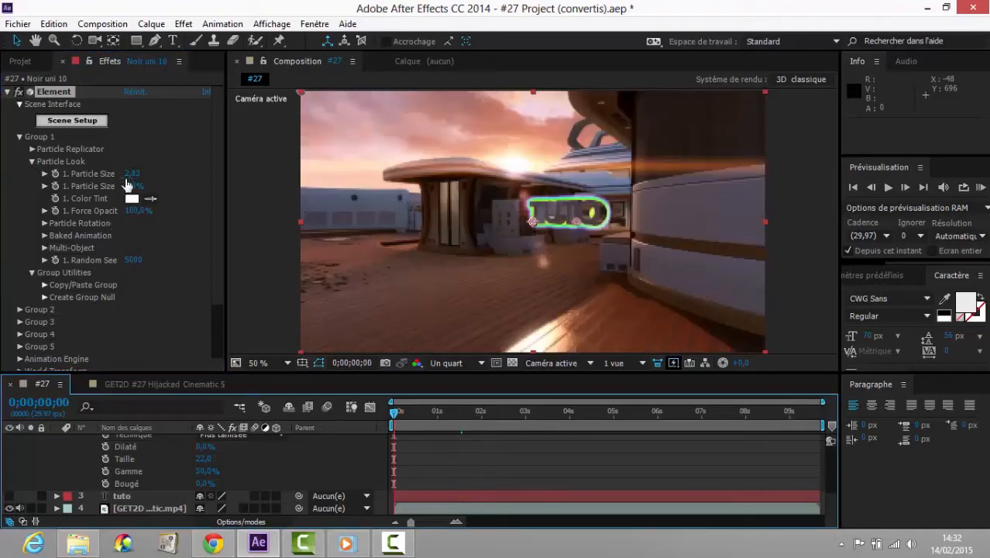
{"action": "left_click", "coordinate": [44, 248]}
{"action": "left_click", "coordinate": [129, 261]}
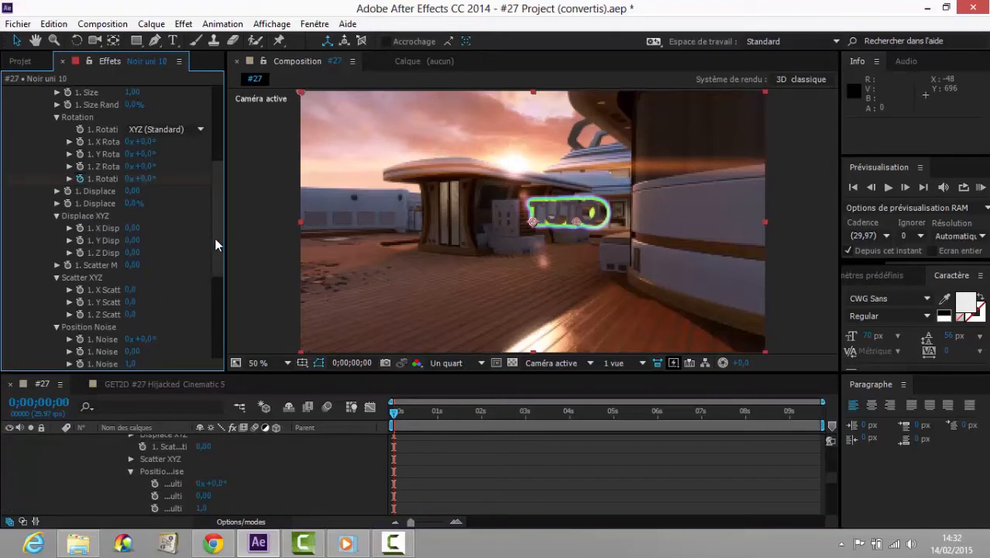
Enable the Animation Engine with Group 2 as the start group and Group 1 as the finish group
{"action": "scroll", "coordinate": [215, 244], "scroll_direction": "down", "scroll_amount": 5}
{"action": "left_click", "coordinate": [19, 291]}
{"action": "scroll", "coordinate": [116, 239], "scroll_direction": "down", "scroll_amount": 3}
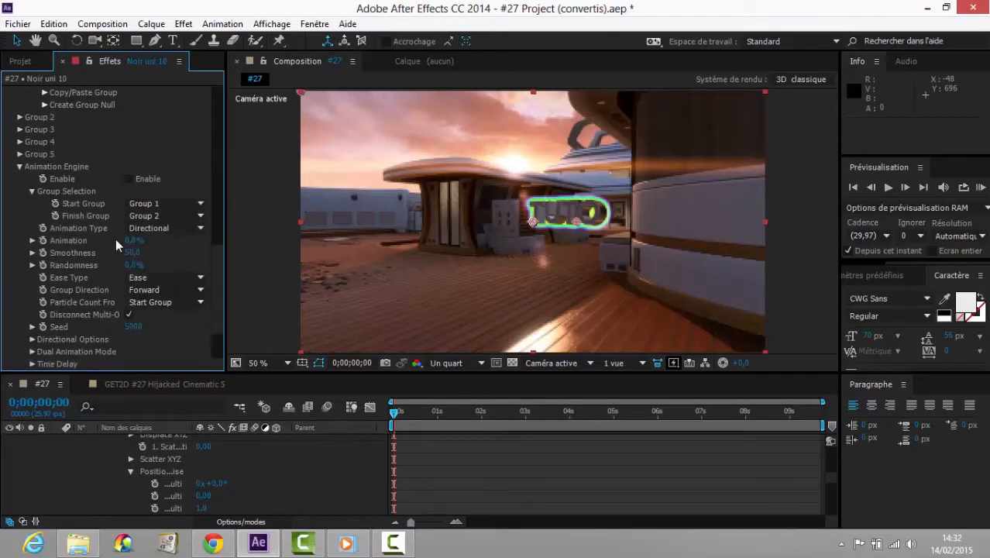
{"action": "left_click", "coordinate": [129, 179]}
{"action": "left_click", "coordinate": [177, 204]}
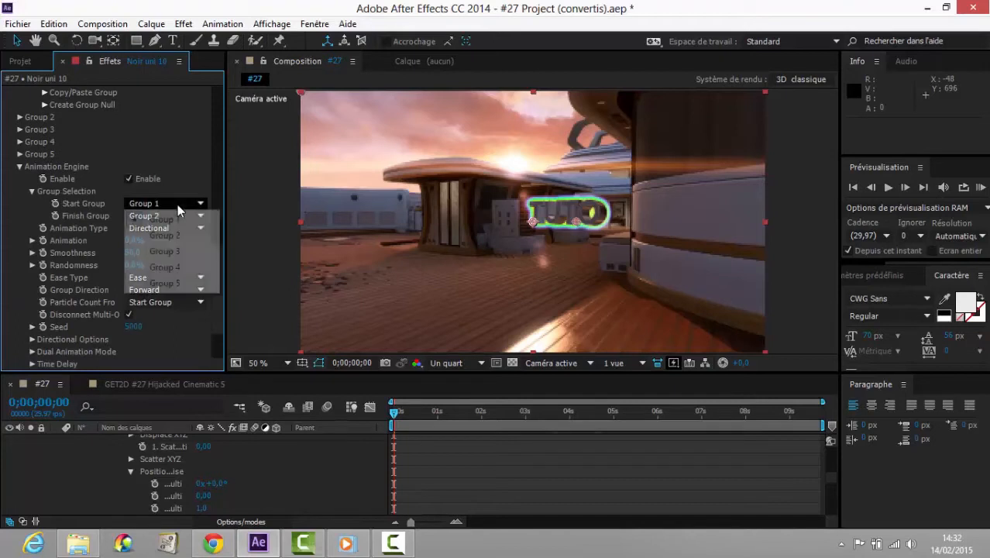
{"action": "left_click", "coordinate": [182, 235]}
{"action": "left_click", "coordinate": [182, 226]}
{"action": "left_click", "coordinate": [179, 216]}
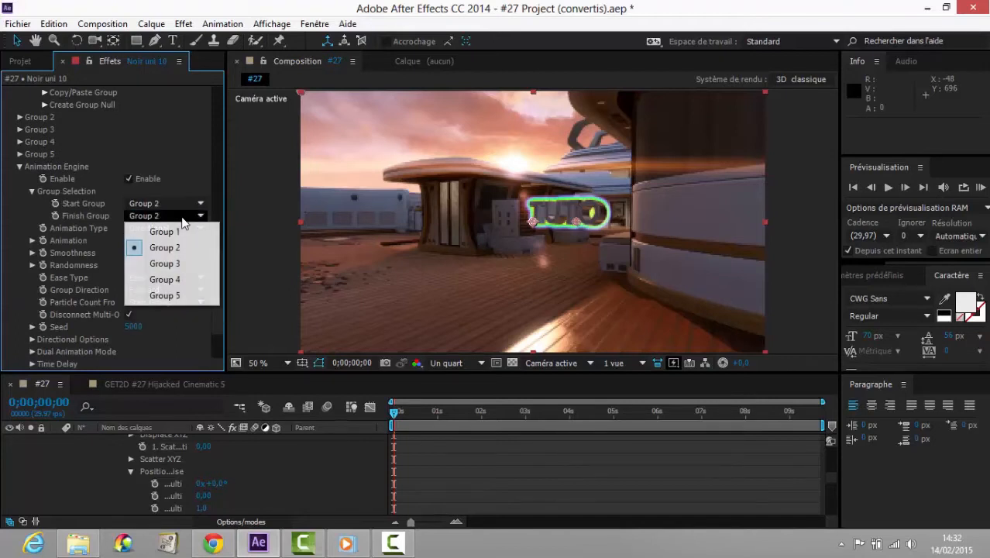
{"action": "left_click", "coordinate": [175, 234]}
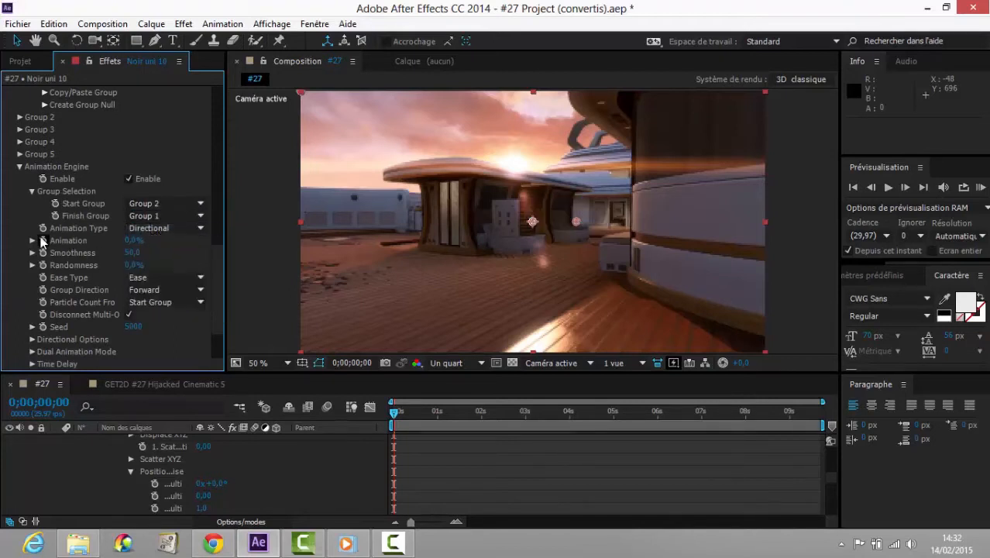
Keyframe the Animation Engine's Animation value from 0% at 0;00;00;00 to 100% at 0;00;02;00, adding a rotation keyframe there too
{"action": "scroll", "coordinate": [187, 439], "scroll_direction": "up", "scroll_amount": 10}
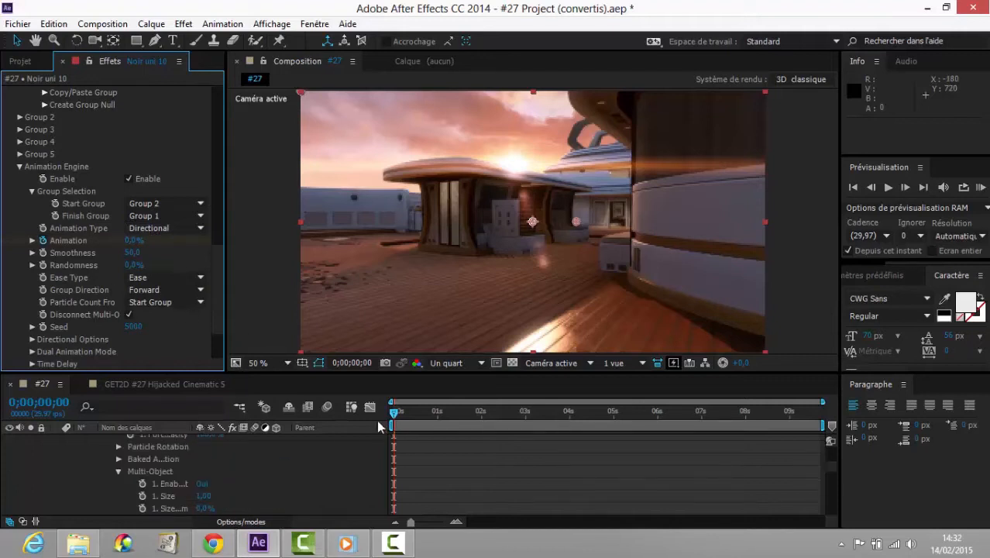
{"action": "left_click", "coordinate": [148, 451]}
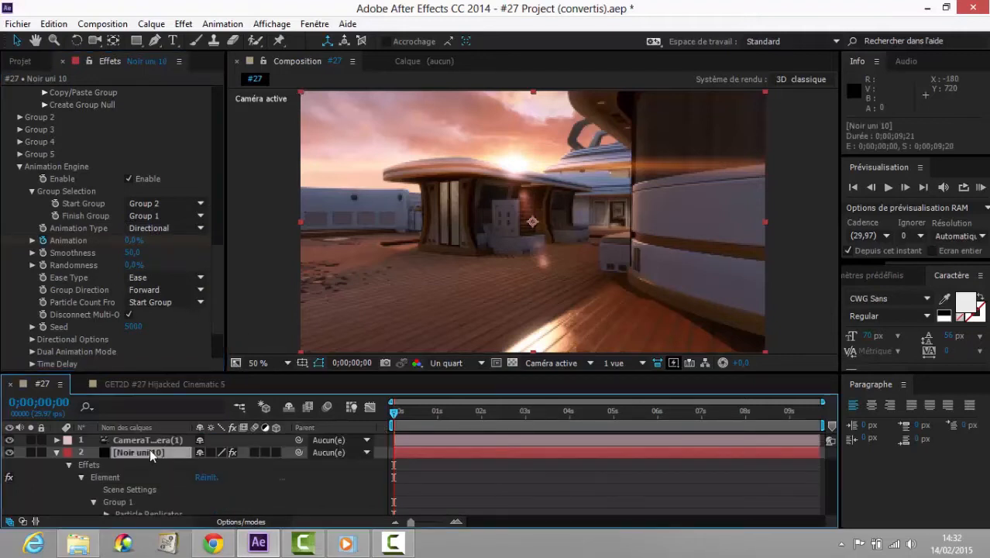
{"action": "key", "text": "u"}
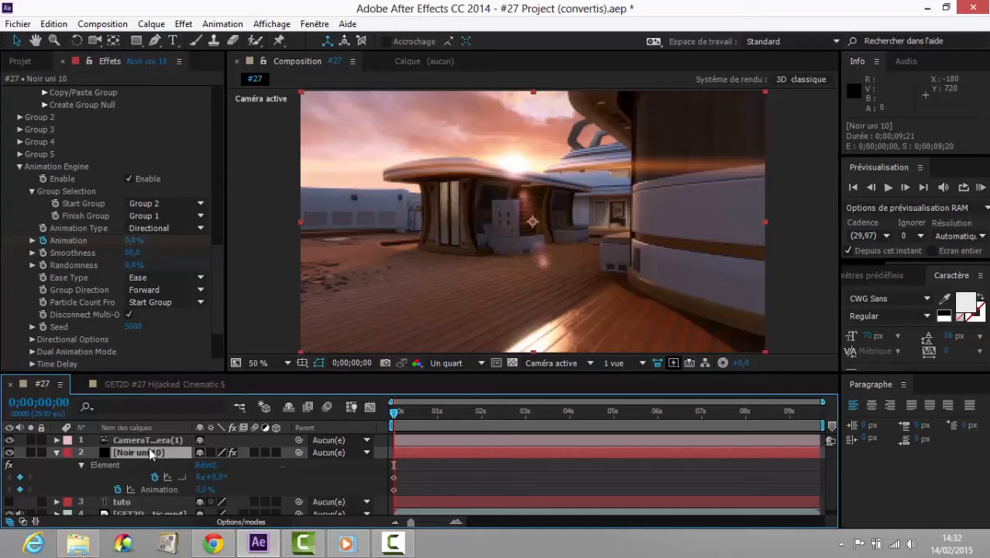
{"action": "left_click", "coordinate": [481, 416]}
{"action": "left_click", "coordinate": [19, 489]}
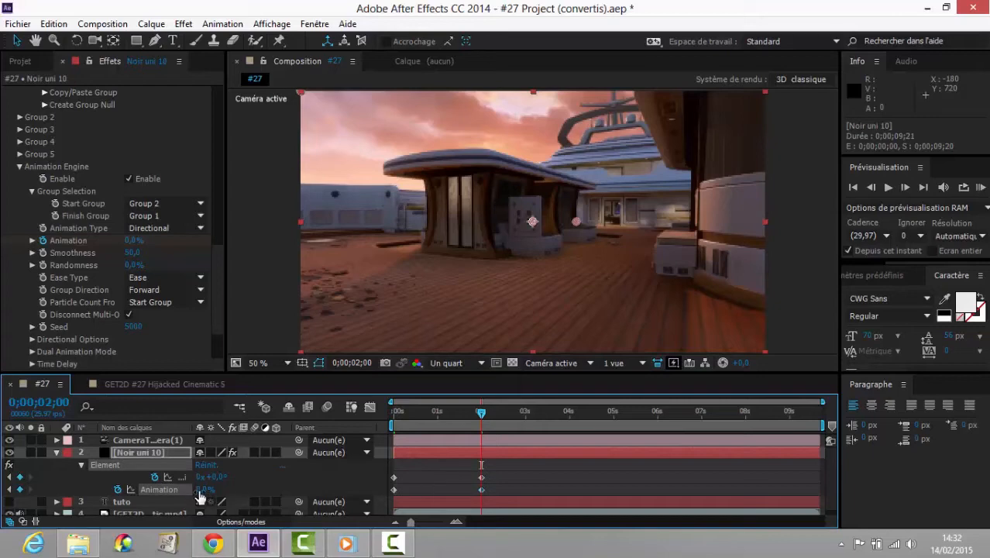
{"action": "left_click_drag", "start_coordinate": [198, 492], "coordinate": [564, 470]}
{"action": "left_click_drag", "start_coordinate": [200, 490], "coordinate": [243, 479]}
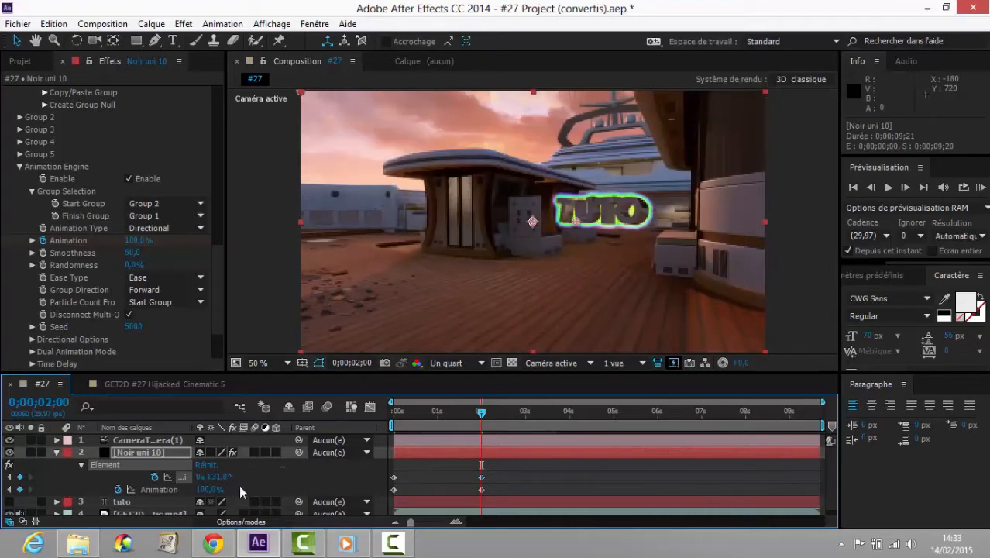
Set the multi-object rotation keyframe at 0;00;00;00 to 347° and run a RAM preview
{"action": "left_click", "coordinate": [10, 478]}
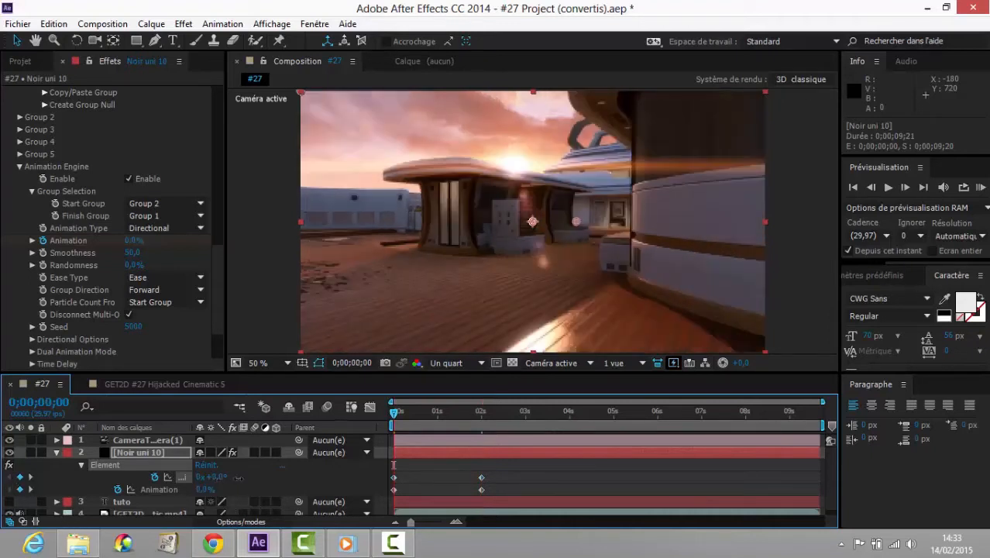
{"action": "left_click_drag", "start_coordinate": [238, 478], "coordinate": [472, 480]}
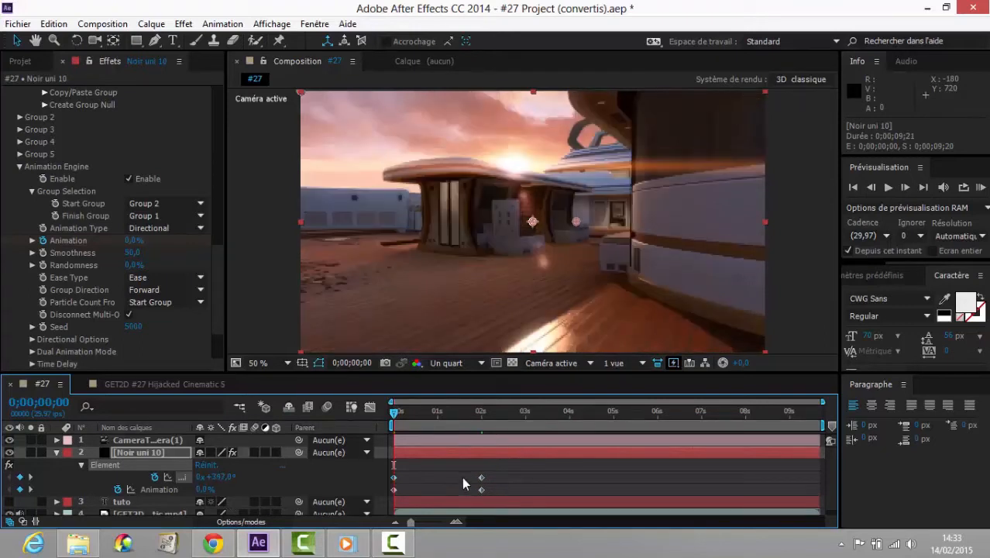
{"action": "left_click", "coordinate": [981, 187]}
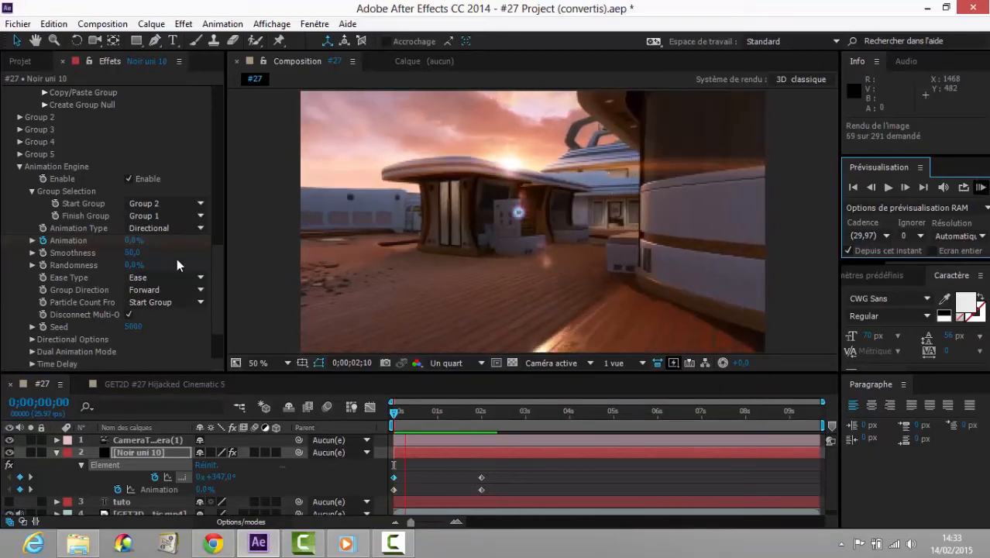
Set the Animation Engine's animation type to Random and run a RAM preview of the text animation
{"action": "left_click", "coordinate": [166, 228]}
{"action": "left_click", "coordinate": [166, 227]}
{"action": "left_click", "coordinate": [196, 291]}
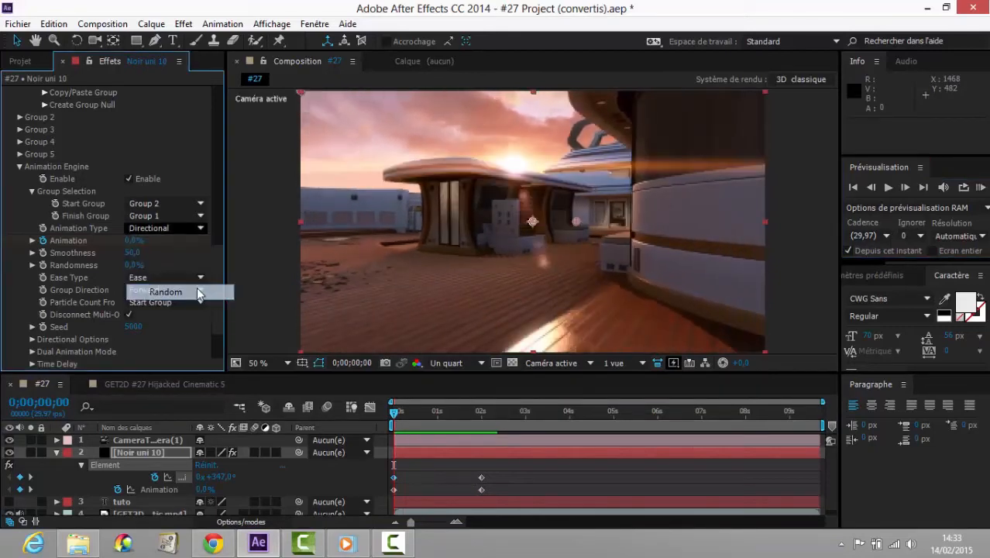
{"action": "left_click", "coordinate": [981, 187]}
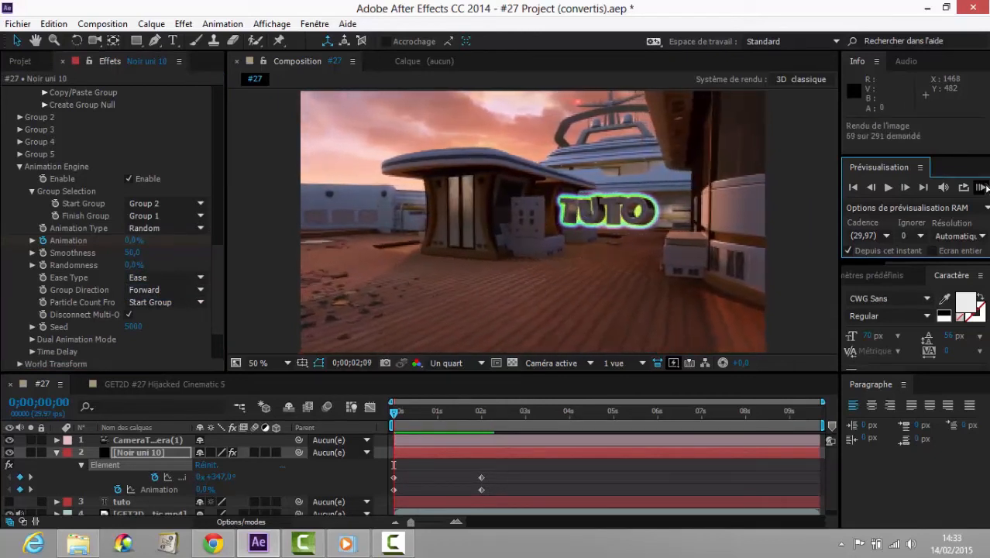
Set Group 2's Particle Replicator Position XY to 760,0, 360,0, matching Group 1's position
{"action": "left_click", "coordinate": [221, 285]}
{"action": "left_click_drag", "start_coordinate": [221, 285], "coordinate": [217, 133]}
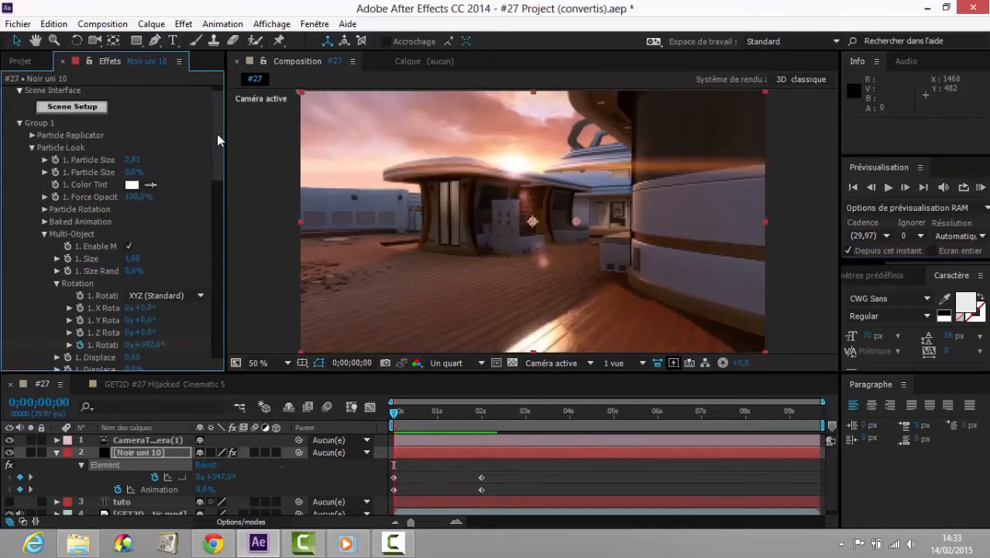
{"action": "left_click", "coordinate": [20, 122]}
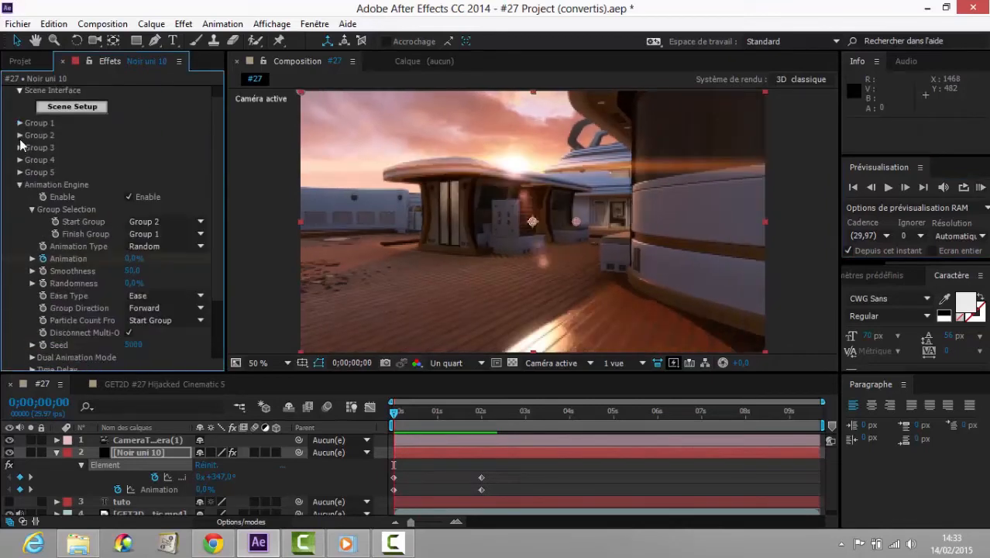
{"action": "left_click", "coordinate": [19, 135]}
{"action": "left_click", "coordinate": [32, 160]}
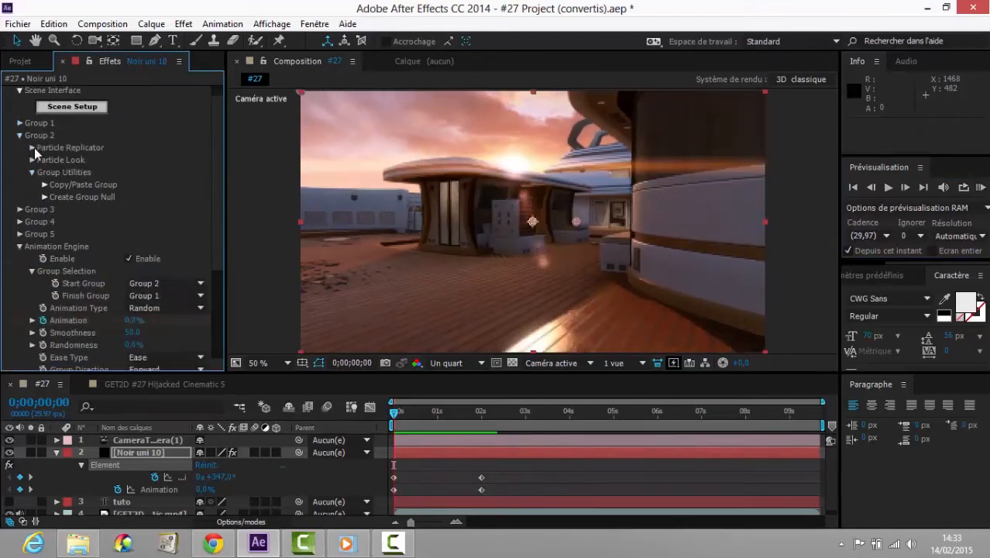
{"action": "left_click", "coordinate": [32, 147]}
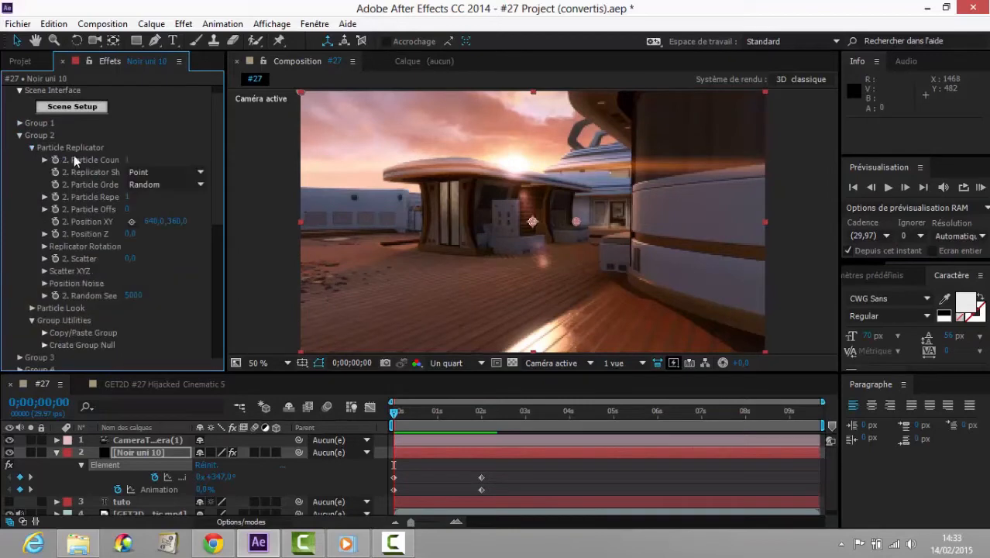
{"action": "left_click", "coordinate": [20, 123]}
{"action": "scroll", "coordinate": [192, 207], "scroll_direction": "up", "scroll_amount": 2}
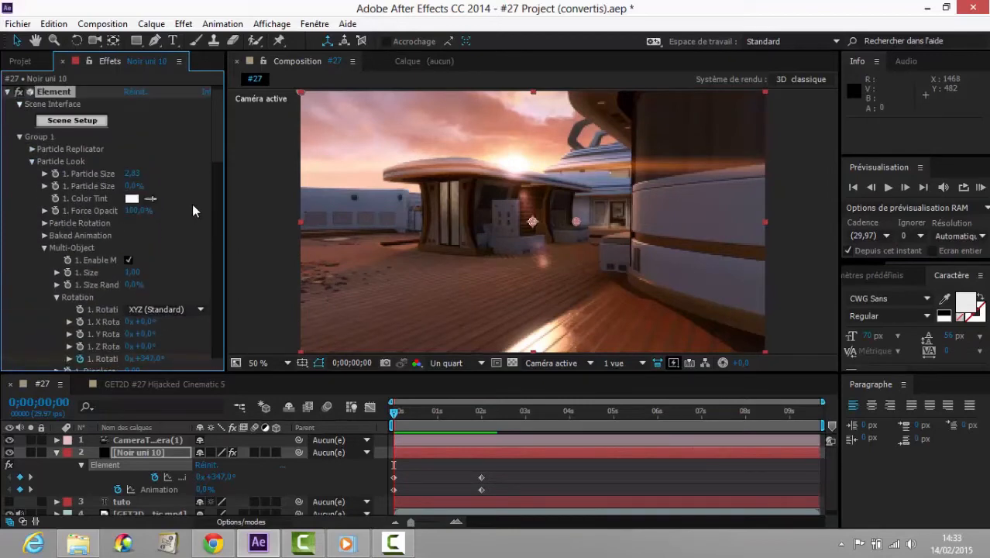
{"action": "left_click", "coordinate": [33, 159]}
{"action": "left_click", "coordinate": [33, 148]}
{"action": "scroll", "coordinate": [130, 139], "scroll_direction": "down", "scroll_amount": 2}
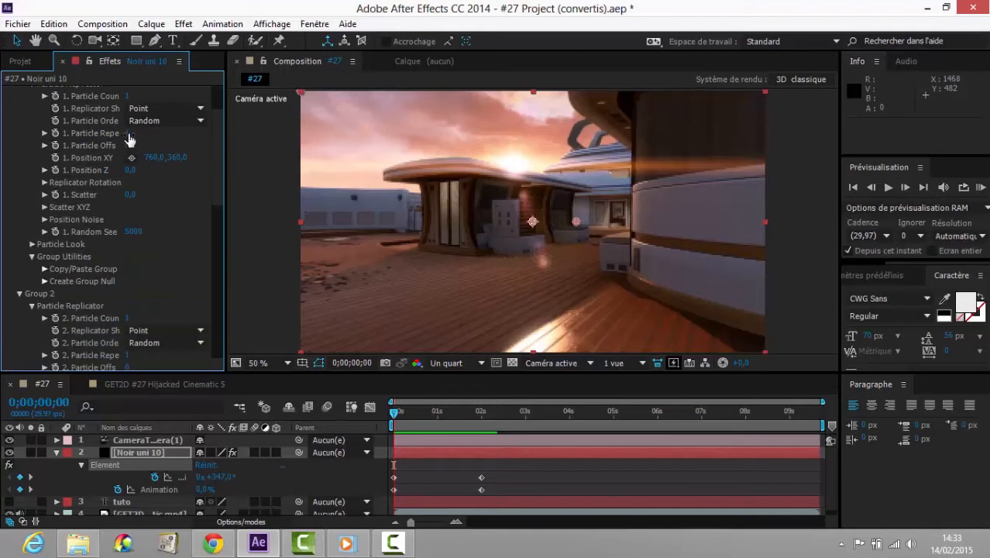
{"action": "scroll", "coordinate": [130, 139], "scroll_direction": "down", "scroll_amount": 3}
{"action": "left_click", "coordinate": [155, 282]}
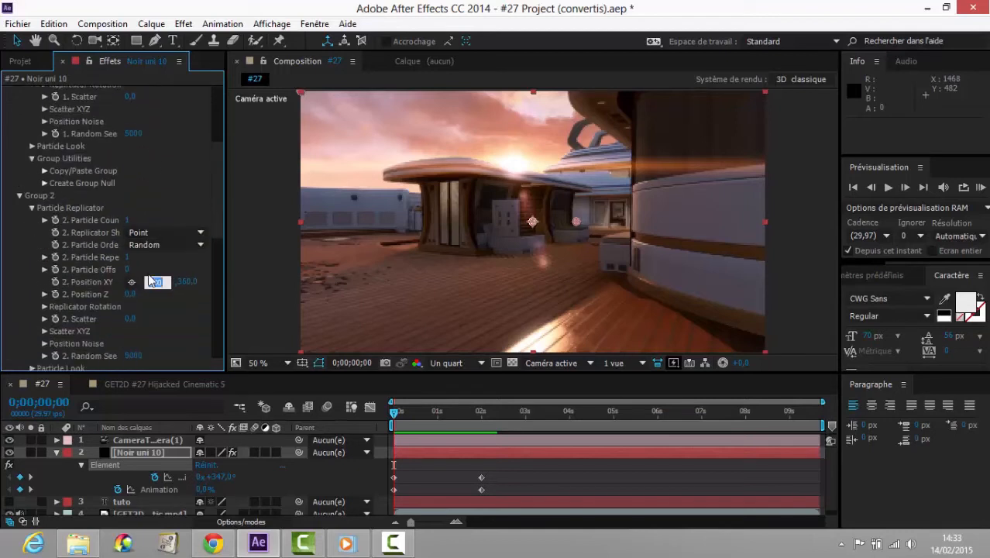
{"action": "left_click", "coordinate": [254, 227]}
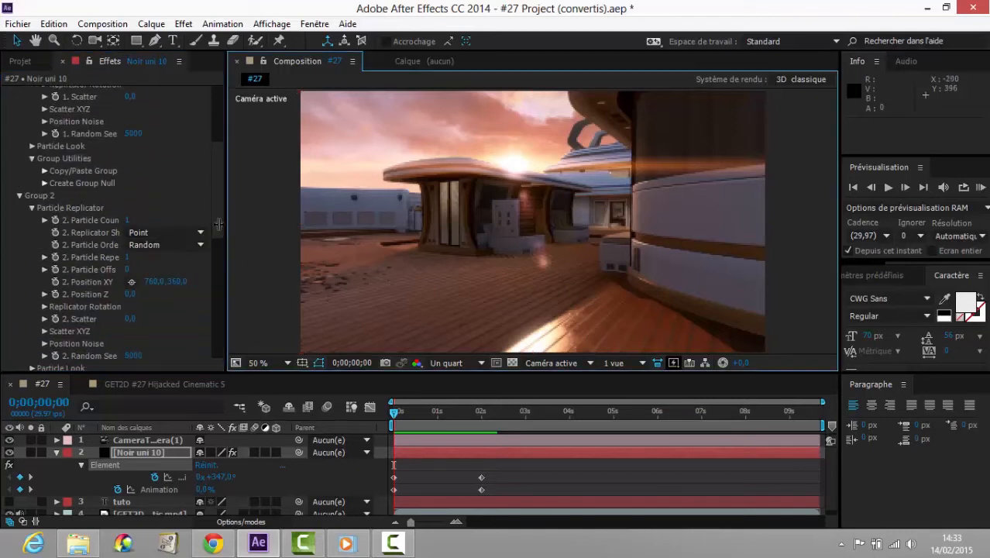
Compare the Particle Replicator positions of Groups 1 and 2 and run a RAM preview from 0;00;00;00
{"action": "left_click_drag", "start_coordinate": [215, 170], "coordinate": [216, 141]}
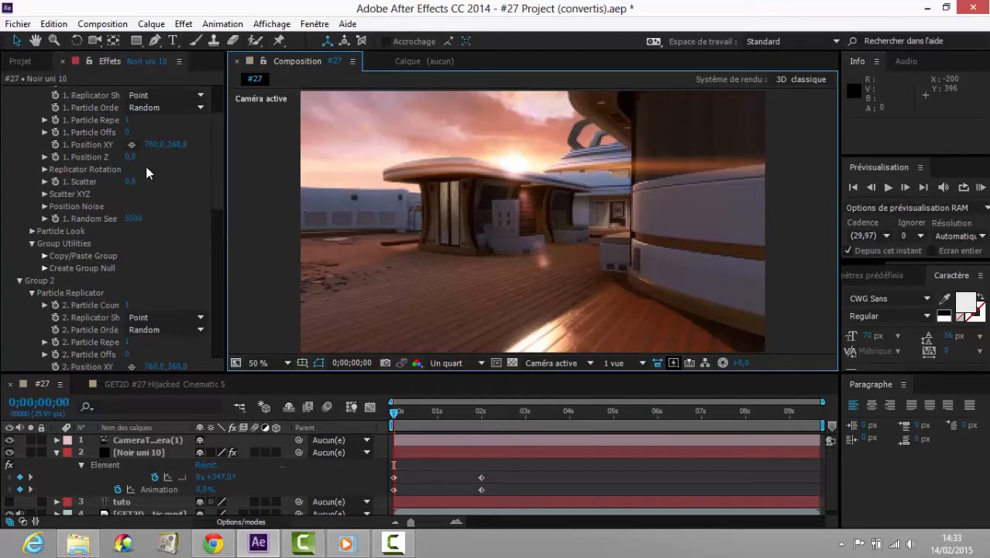
{"action": "scroll", "coordinate": [131, 158], "scroll_direction": "down", "scroll_amount": 5}
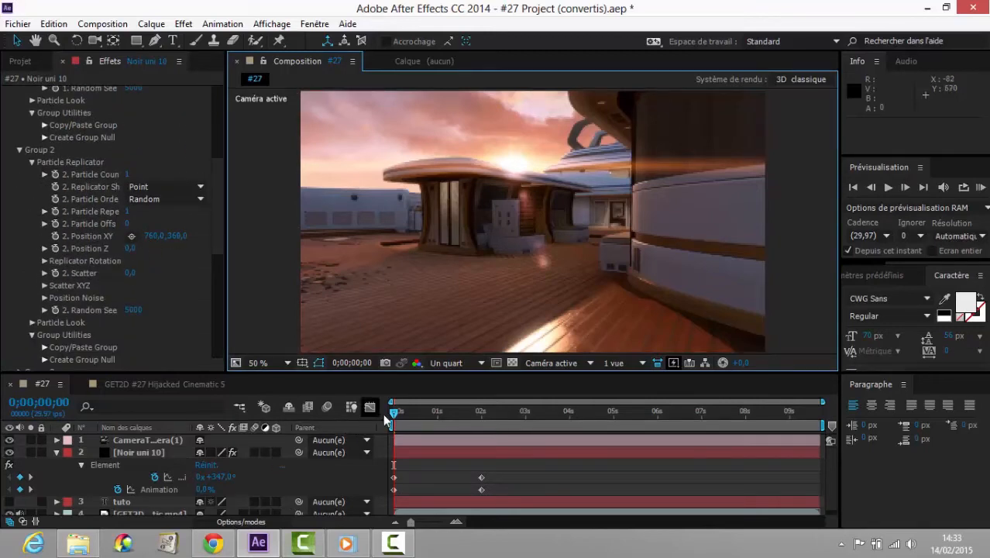
{"action": "left_click_drag", "start_coordinate": [396, 414], "coordinate": [361, 442]}
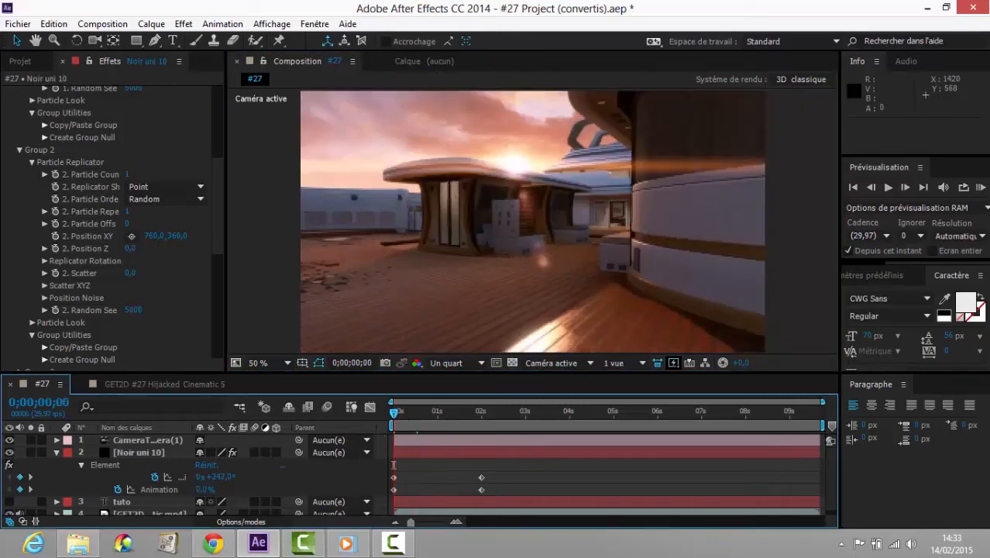
{"action": "left_click", "coordinate": [981, 187]}
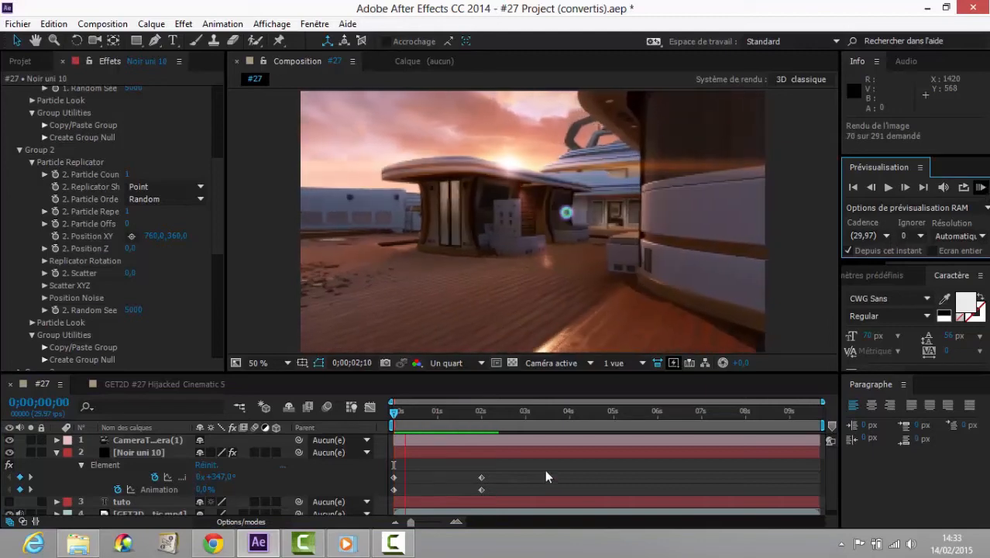
Apply Easy Ease (Lissage de vitesse) to all rotation and Animation keyframes and run a RAM preview
{"action": "left_click_drag", "start_coordinate": [542, 472], "coordinate": [393, 491]}
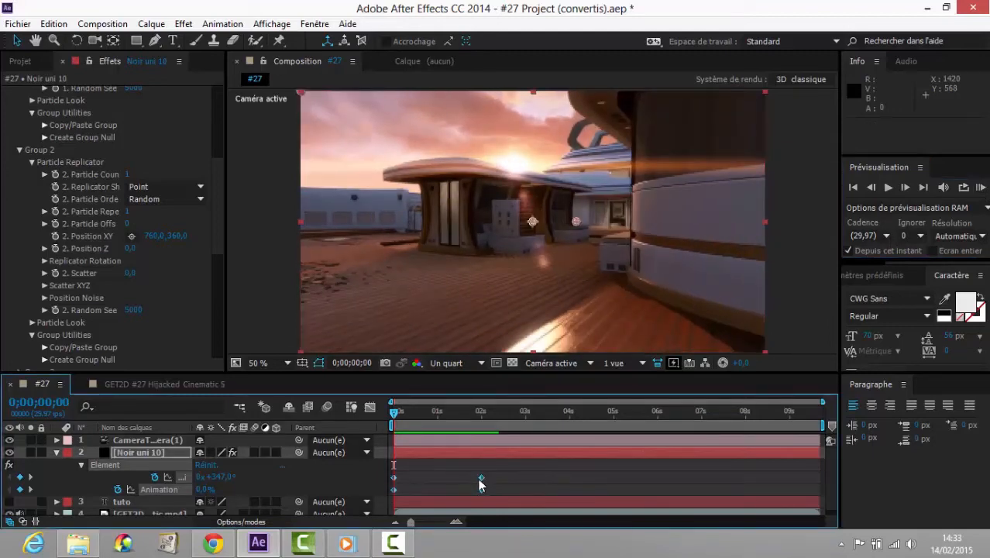
{"action": "right_click", "coordinate": [480, 485]}
{"action": "mouse_move", "coordinate": [542, 465]}
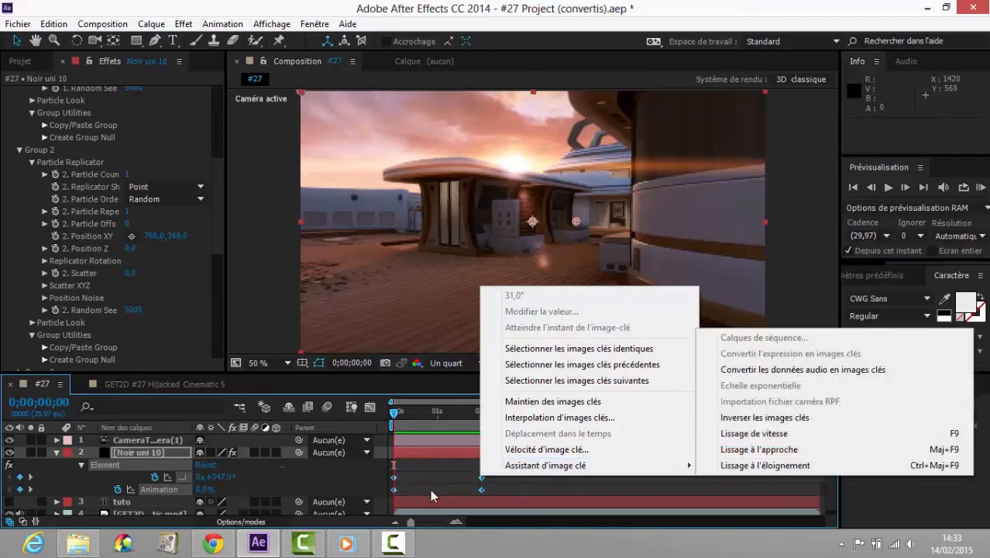
{"action": "left_click", "coordinate": [815, 434]}
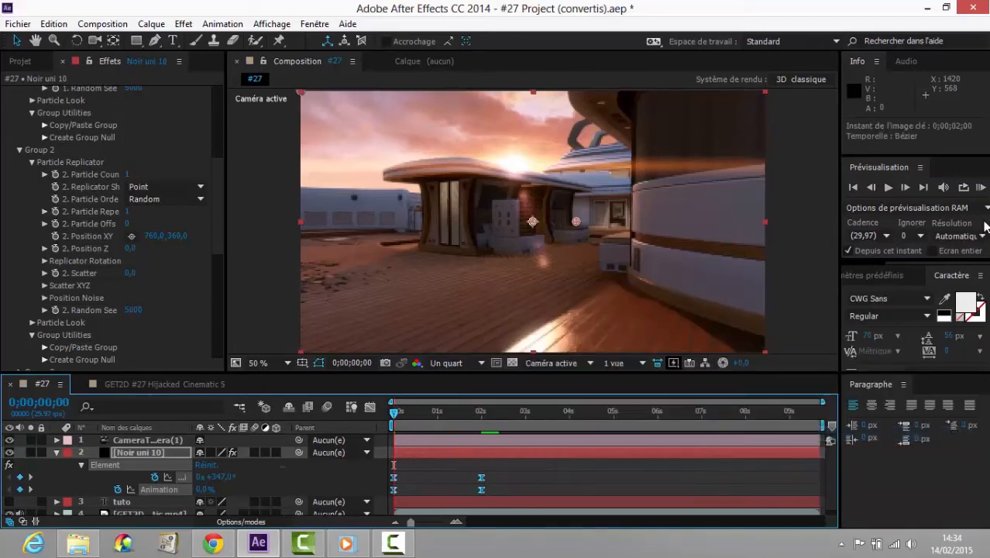
{"action": "left_click", "coordinate": [981, 188]}
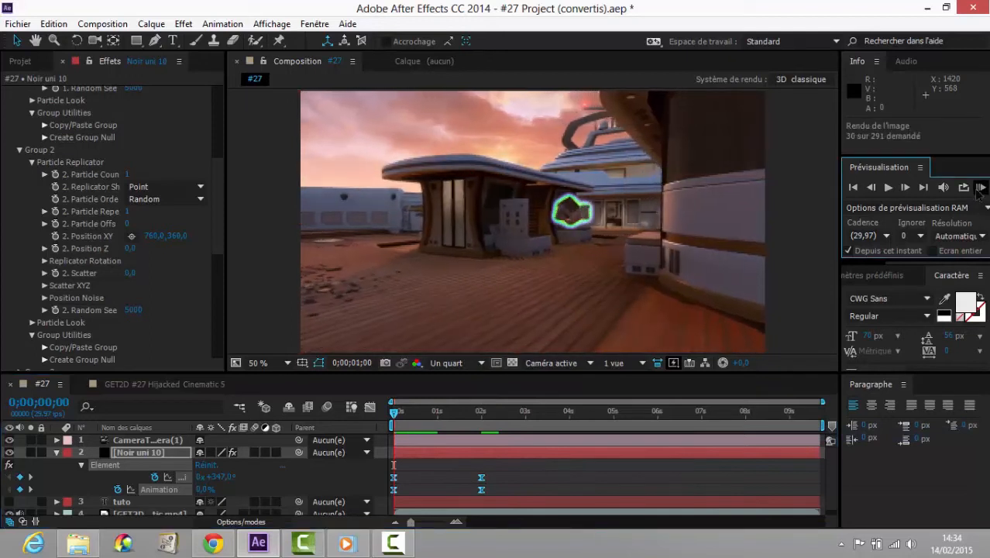
{"action": "left_click", "coordinate": [978, 192]}
Collapse the Element groups, the Animation Engine and the Noir uni 10 layer's properties, with the current time at 0;00;01;28
{"action": "left_click", "coordinate": [20, 149]}
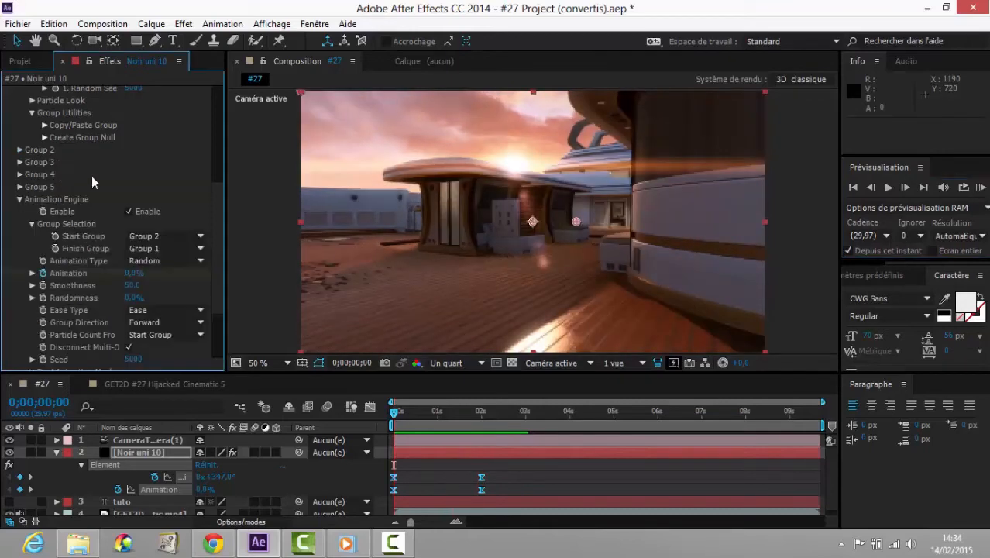
{"action": "scroll", "coordinate": [24, 142], "scroll_direction": "up", "scroll_amount": 5}
{"action": "left_click", "coordinate": [20, 92]}
{"action": "scroll", "coordinate": [24, 198], "scroll_direction": "up", "scroll_amount": 2}
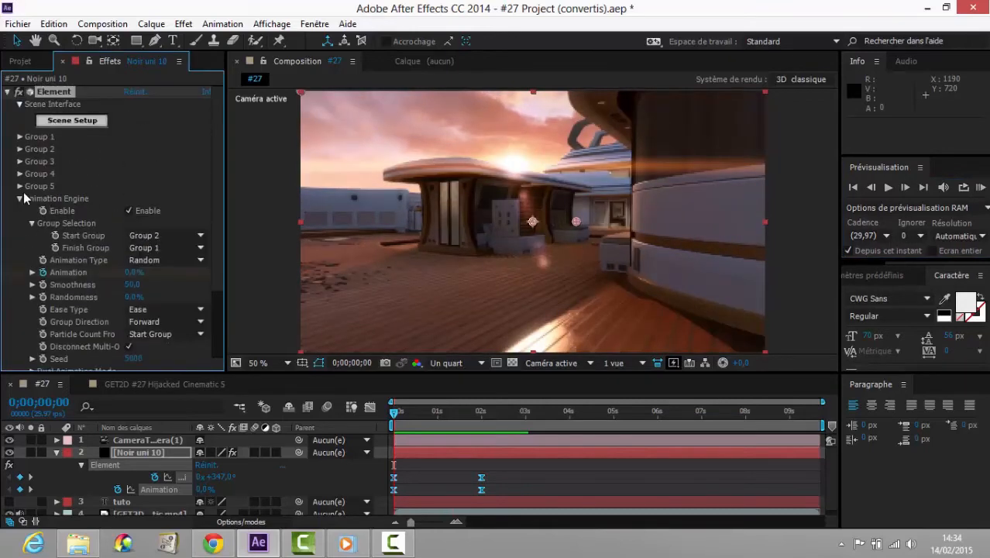
{"action": "left_click", "coordinate": [20, 200]}
{"action": "left_click_drag", "start_coordinate": [397, 416], "coordinate": [479, 414]}
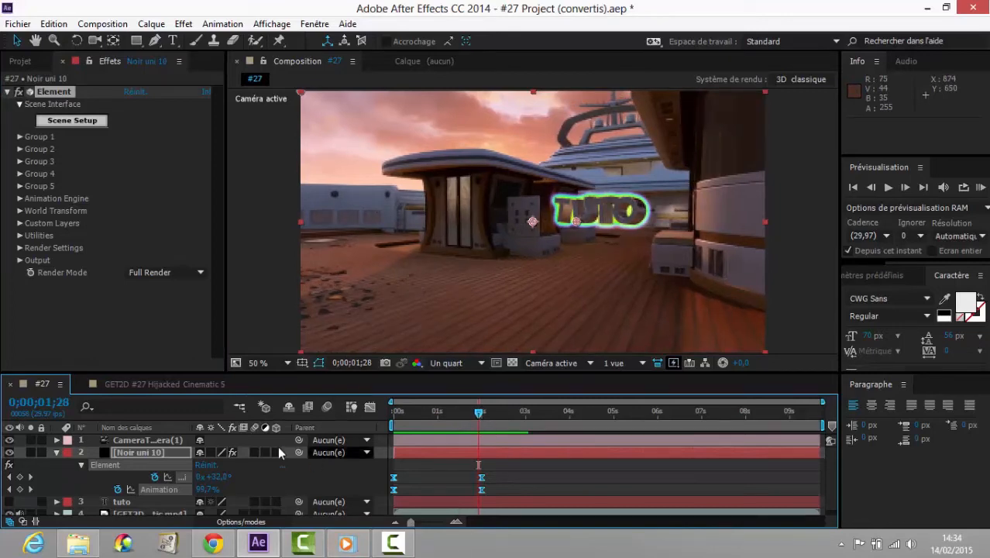
{"action": "left_click", "coordinate": [54, 455]}
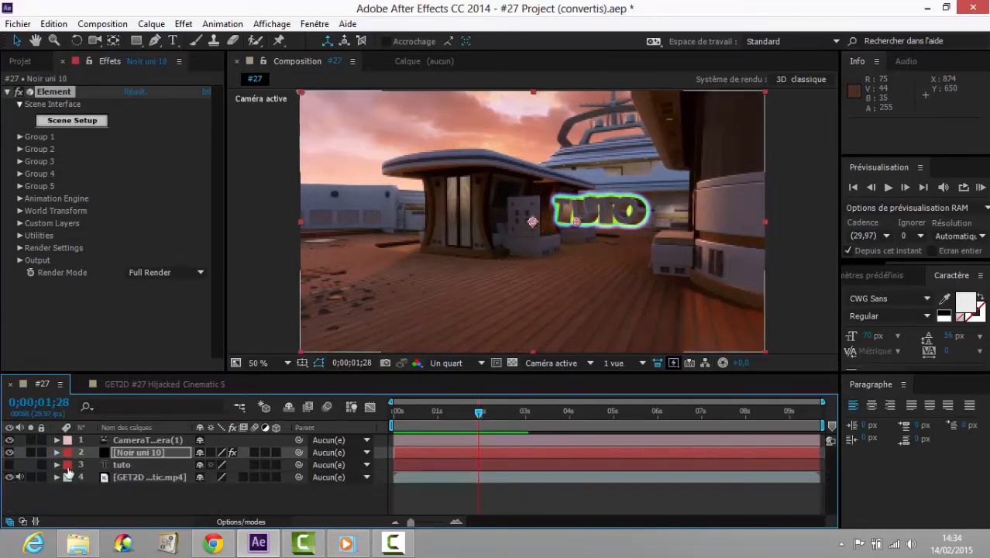
Create a new black solid above the Element layer and apply the Trapcode Particular effect to it
{"action": "left_click", "coordinate": [152, 24]}
{"action": "mouse_move", "coordinate": [225, 22]}
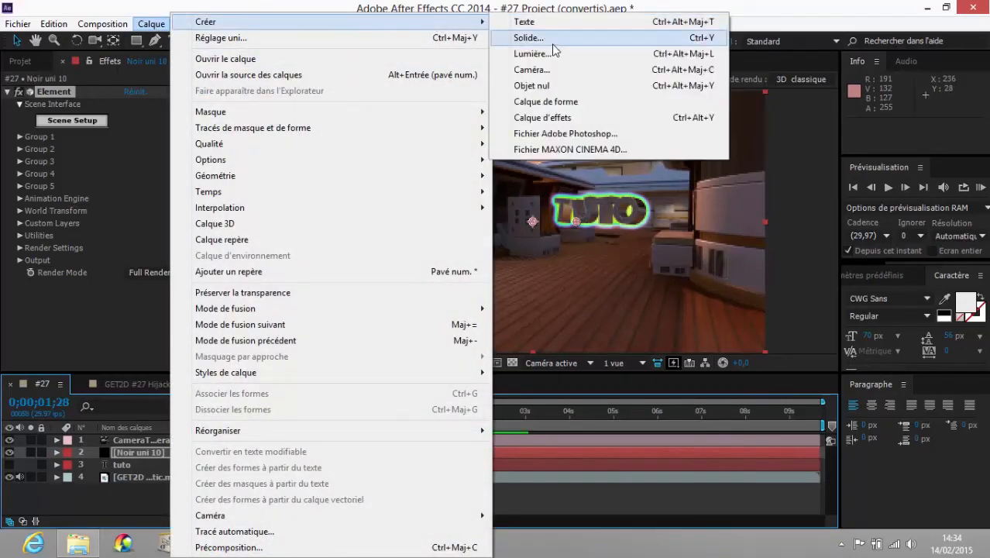
{"action": "left_click", "coordinate": [551, 42]}
{"action": "left_click", "coordinate": [561, 399]}
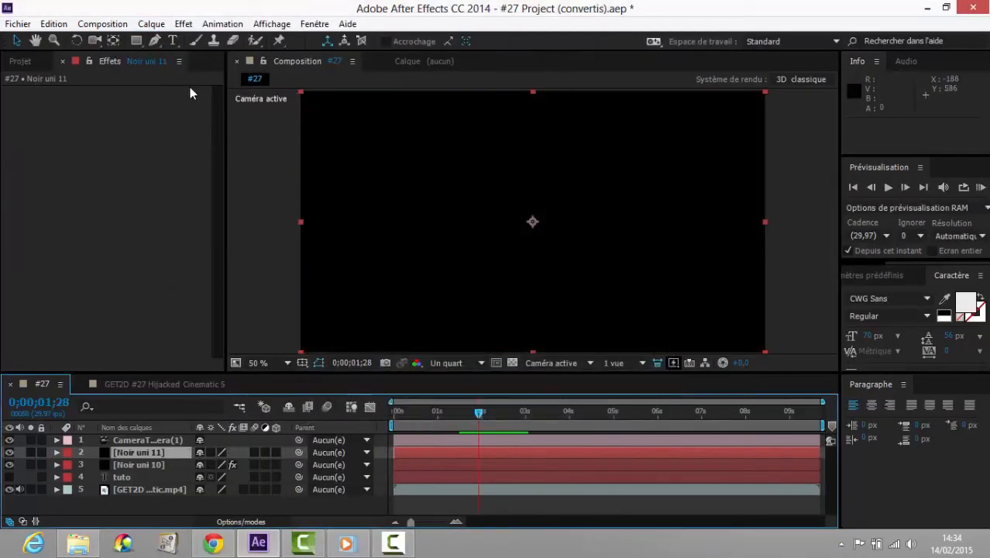
{"action": "left_click", "coordinate": [182, 24]}
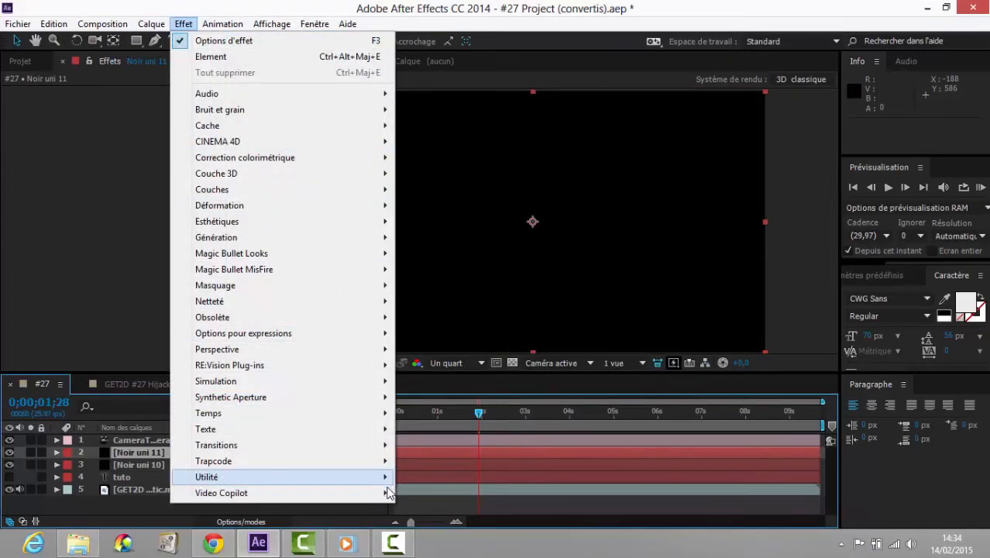
{"action": "mouse_move", "coordinate": [383, 461]}
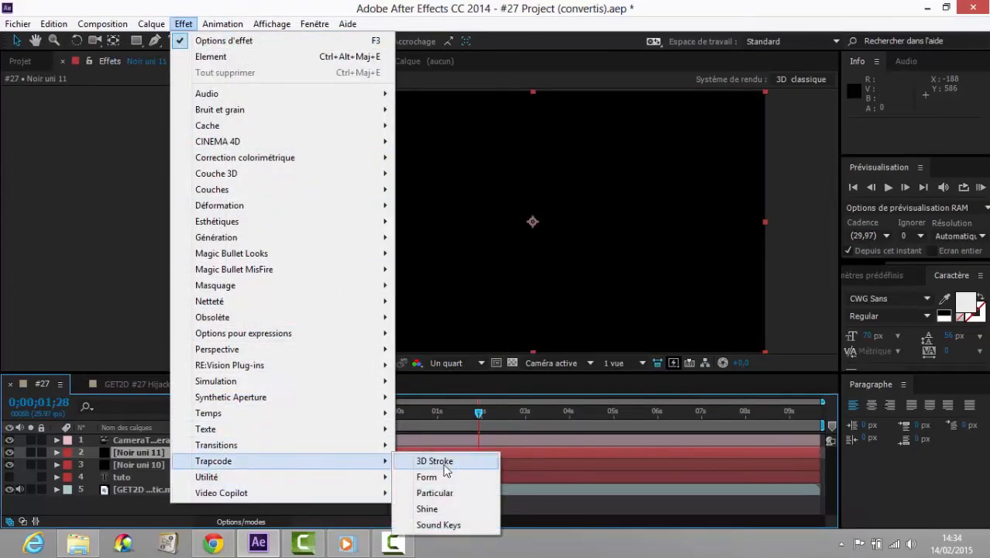
{"action": "left_click", "coordinate": [458, 494]}
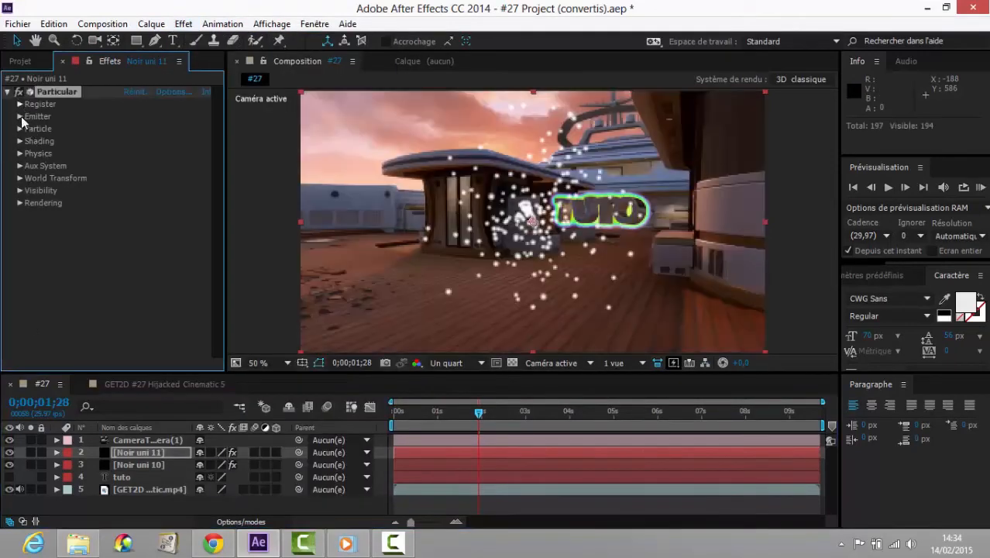
Set Particular's emitter direction to Directional and its emitter type to Box
{"action": "left_click", "coordinate": [20, 117]}
{"action": "scroll", "coordinate": [32, 141], "scroll_direction": "down", "scroll_amount": 1}
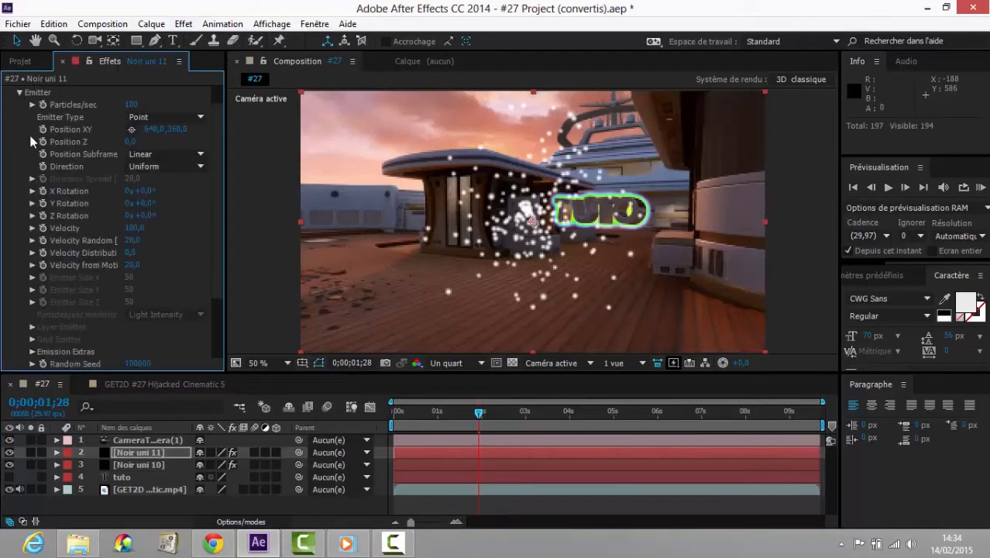
{"action": "left_click", "coordinate": [154, 165]}
{"action": "left_click", "coordinate": [224, 199]}
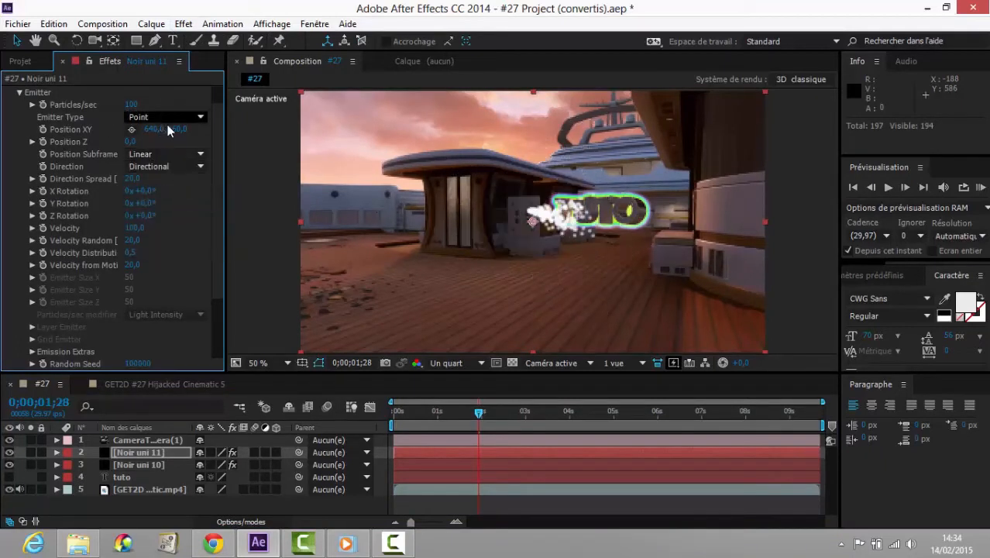
{"action": "left_click", "coordinate": [165, 117]}
{"action": "left_click", "coordinate": [158, 149]}
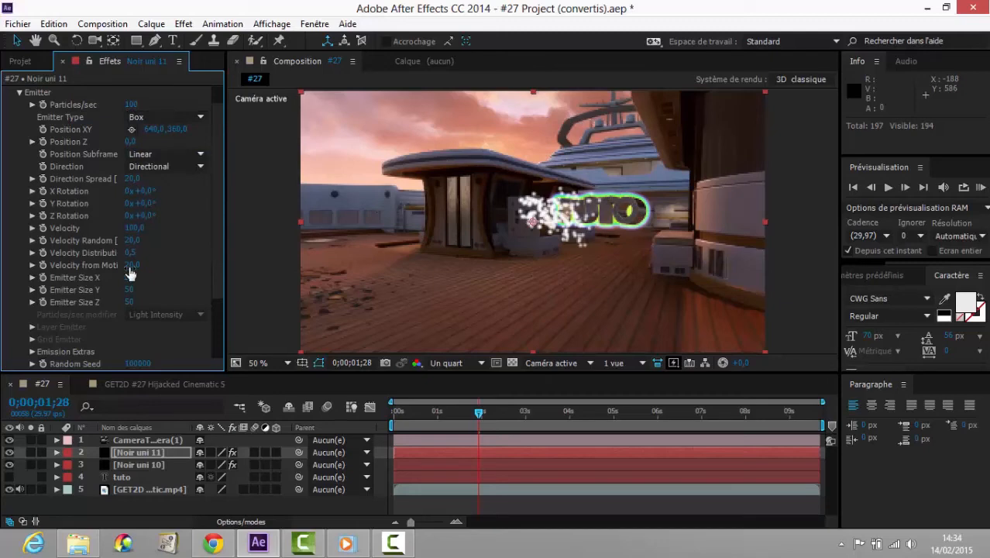
Set the emitter size to X 1274, Y 1173 and Z 939, with 250 particles per second
{"action": "left_click_drag", "start_coordinate": [162, 279], "coordinate": [240, 293]}
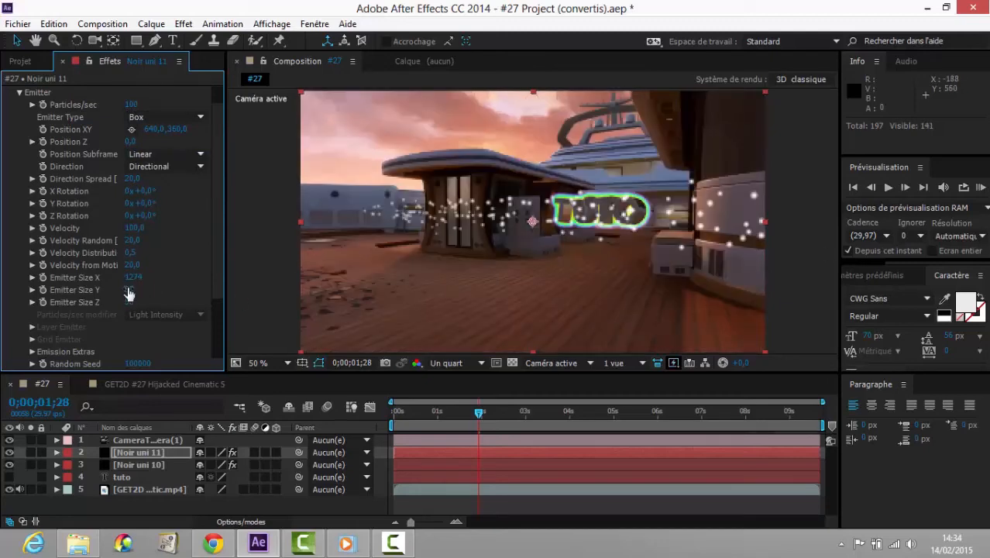
{"action": "left_click_drag", "start_coordinate": [129, 290], "coordinate": [230, 293]}
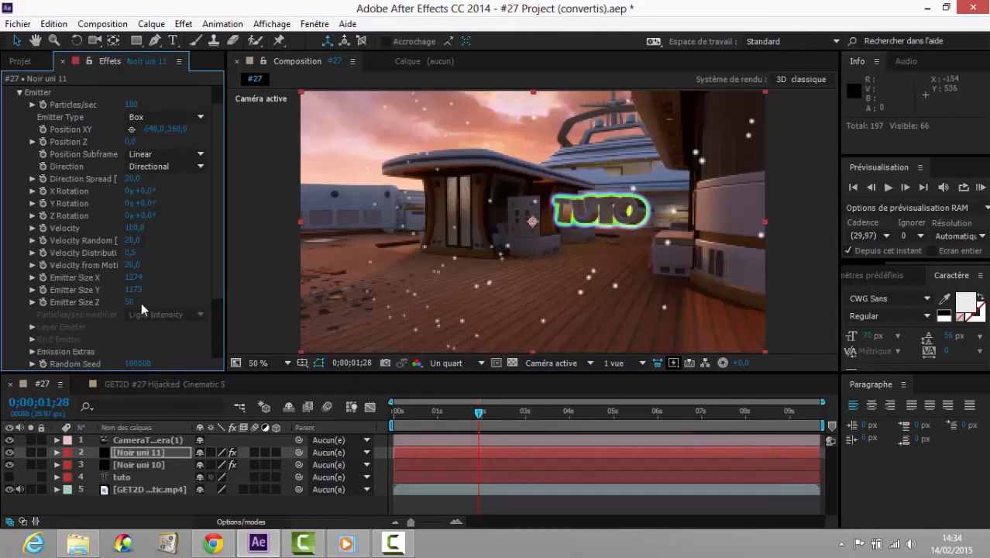
{"action": "left_click_drag", "start_coordinate": [137, 302], "coordinate": [816, 307]}
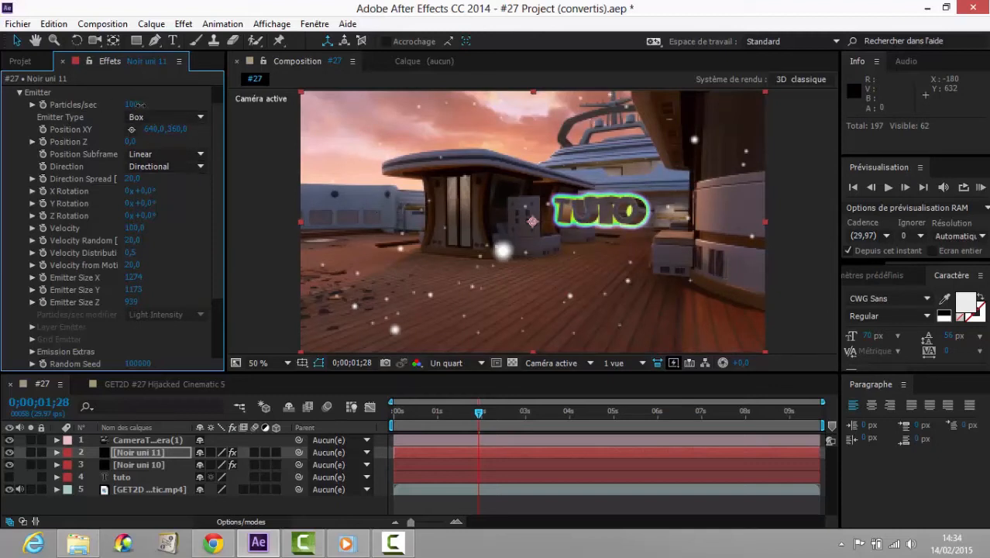
{"action": "left_click_drag", "start_coordinate": [138, 104], "coordinate": [147, 104]}
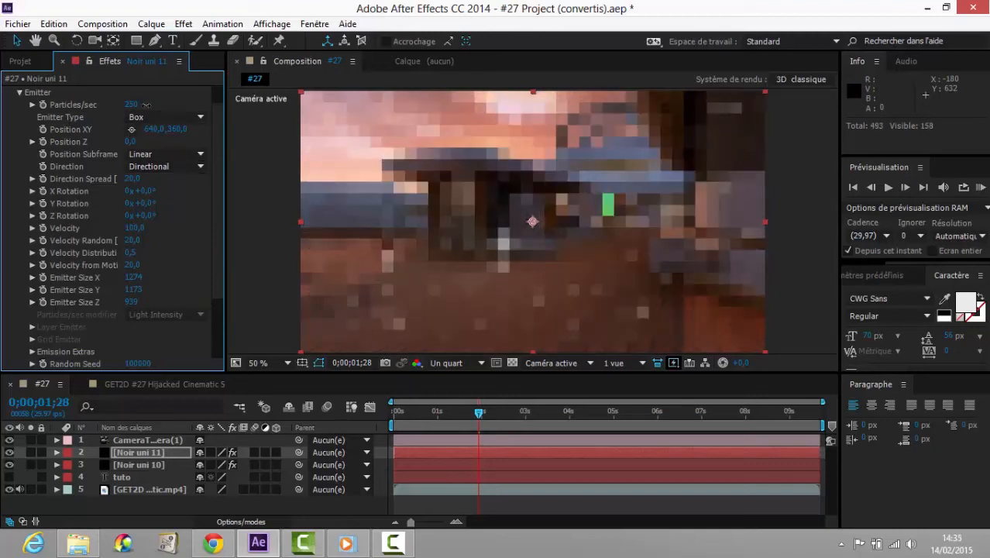
Shift the particle layer about 2.4 s earlier, extend its end to cover the whole composition, and run a RAM preview
{"action": "left_click", "coordinate": [394, 411]}
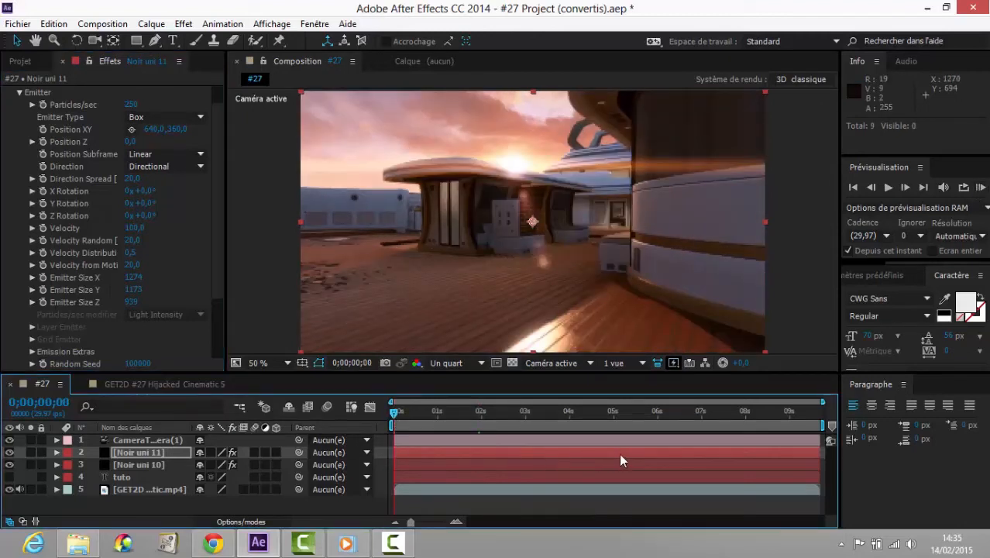
{"action": "left_click_drag", "start_coordinate": [620, 453], "coordinate": [516, 482]}
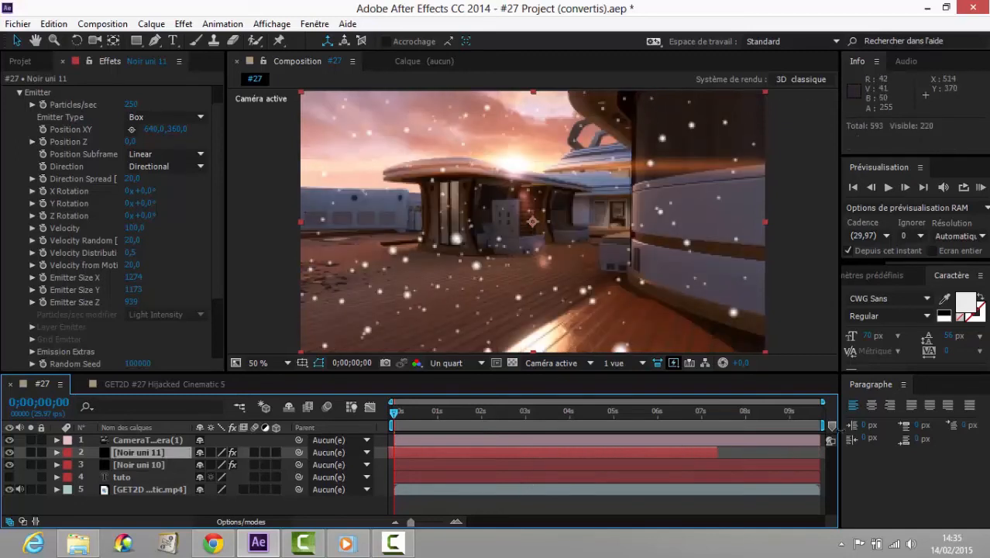
{"action": "left_click_drag", "start_coordinate": [717, 453], "coordinate": [988, 426]}
{"action": "left_click", "coordinate": [983, 187]}
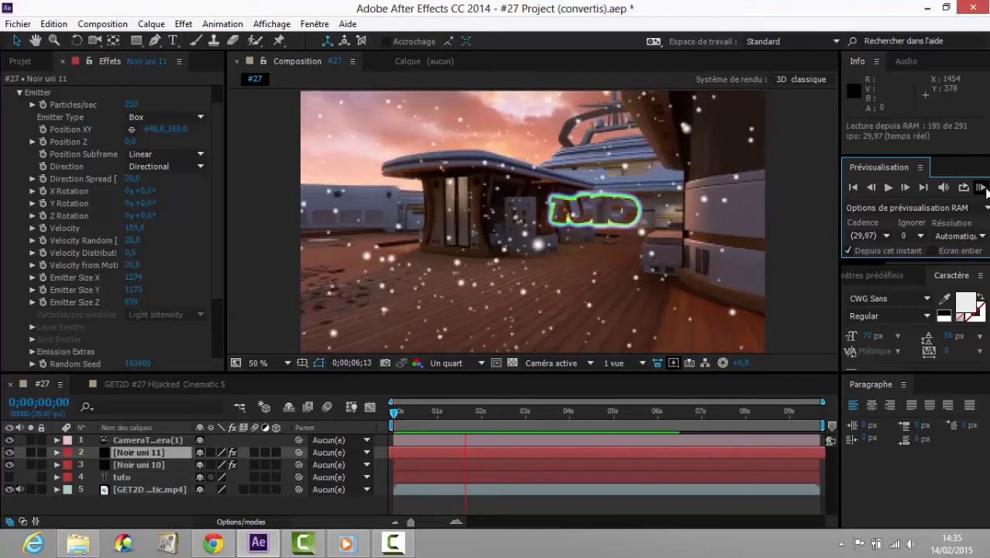
Stop the RAM preview and add the Dégradé 4 couleurs effect after Particular on the particle layer
{"action": "left_click", "coordinate": [987, 189]}
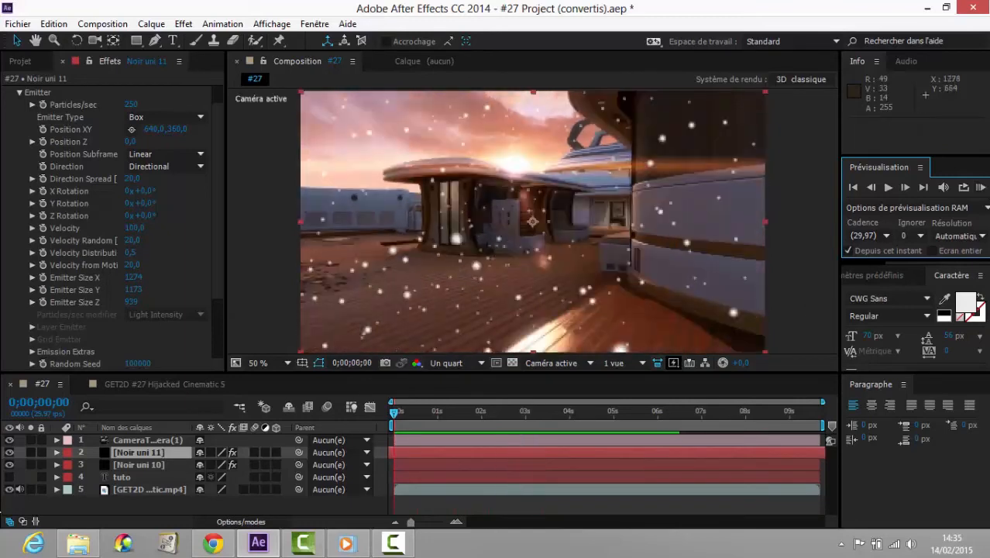
{"action": "left_click", "coordinate": [20, 92]}
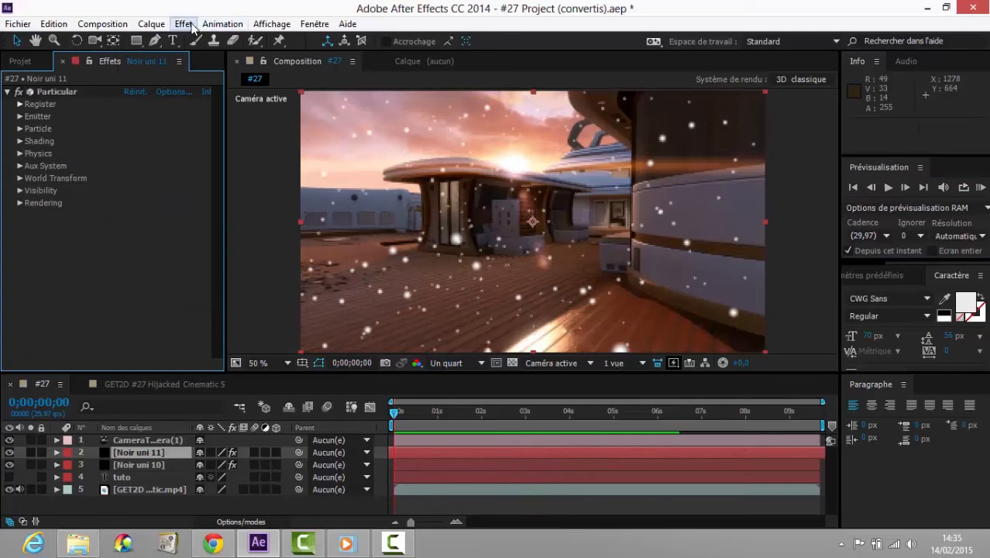
{"action": "left_click", "coordinate": [56, 92]}
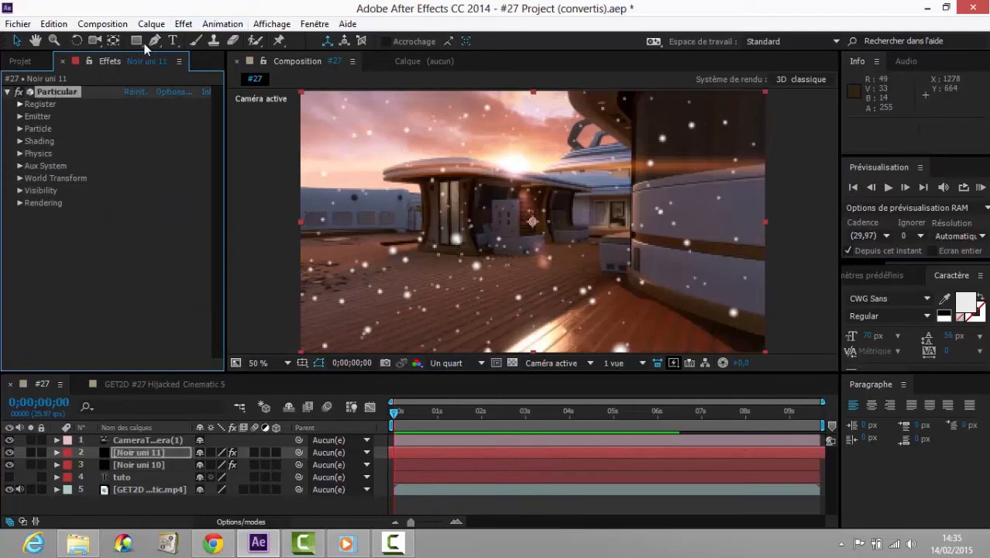
{"action": "left_click", "coordinate": [183, 24]}
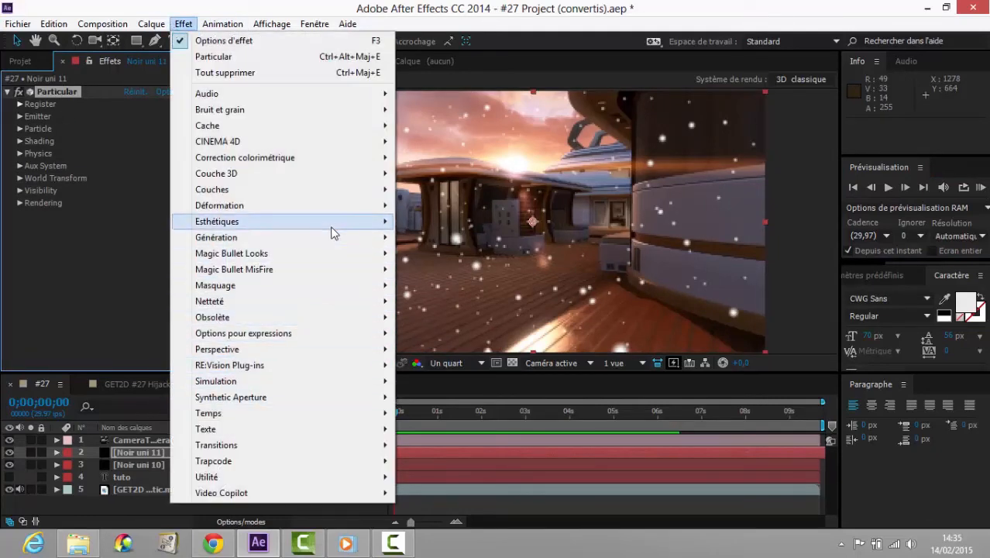
{"action": "mouse_move", "coordinate": [348, 246]}
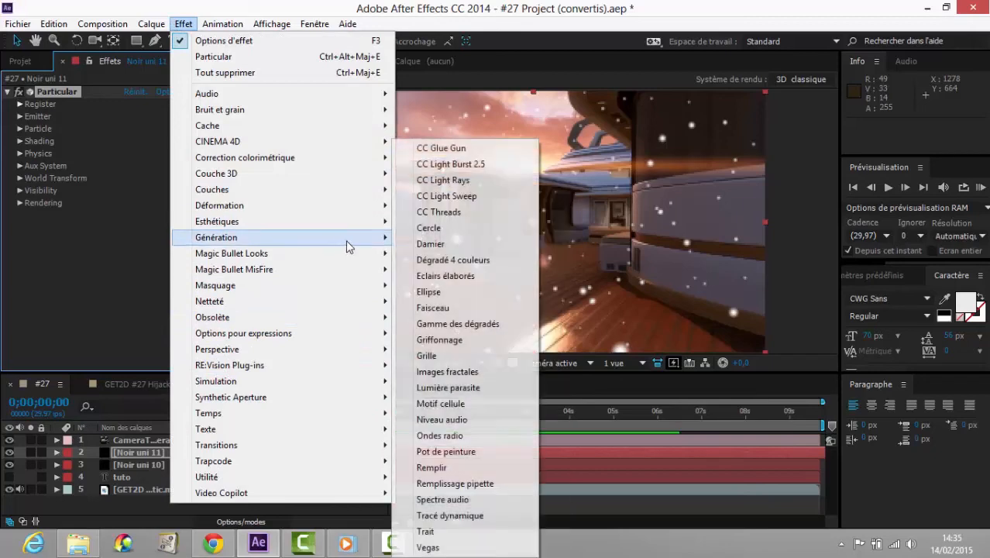
{"action": "left_click", "coordinate": [458, 261]}
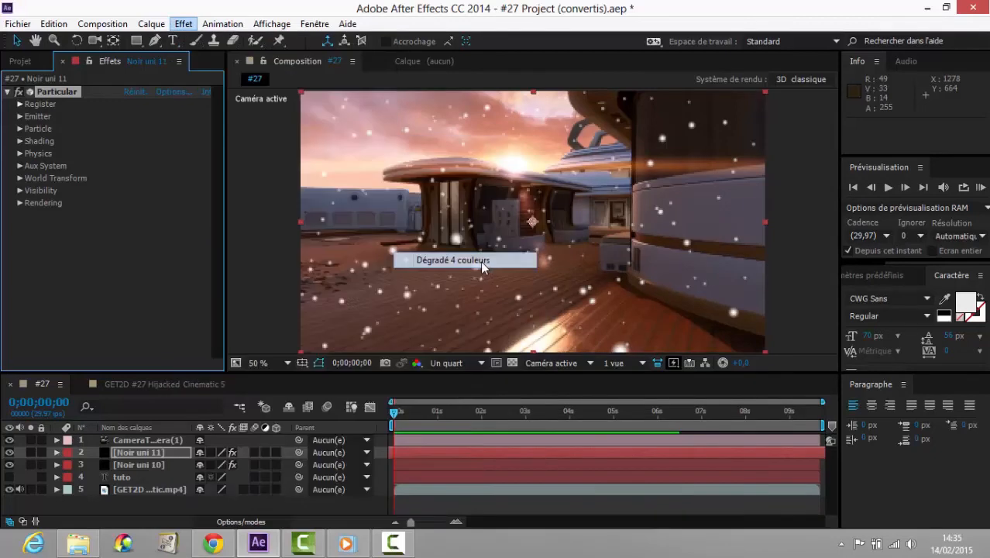
Apply the Lueur diffuse glow effect to the particle layer, after the four-color gradient
{"action": "left_click", "coordinate": [190, 27]}
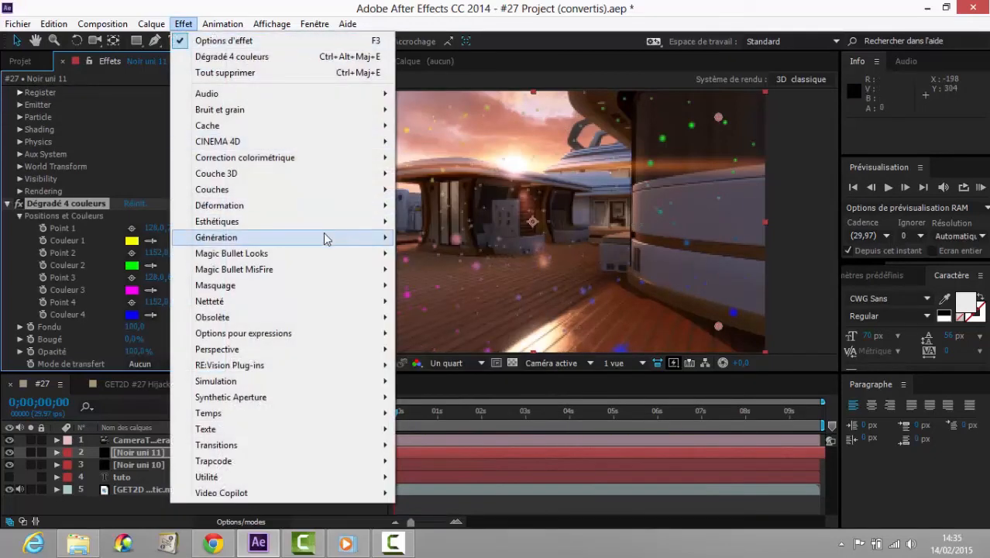
{"action": "mouse_move", "coordinate": [326, 225]}
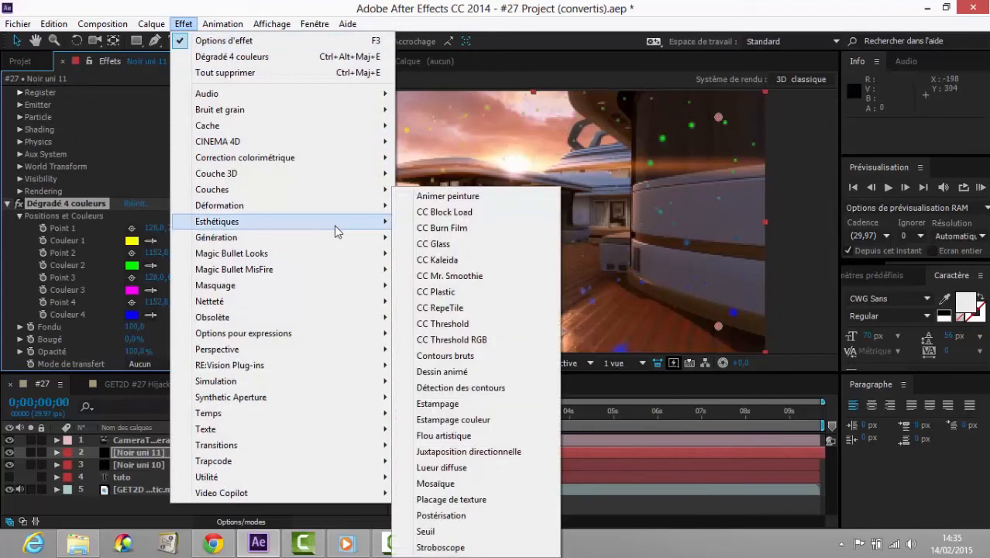
{"action": "left_click", "coordinate": [478, 473]}
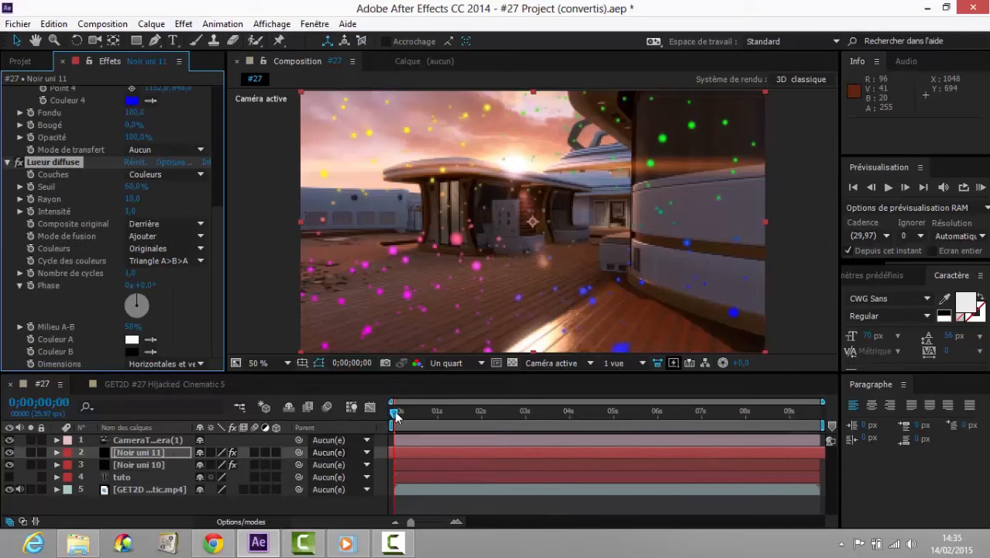
Return to the start of the composition and play a full RAM preview of the glowing colored particles
{"action": "left_click_drag", "start_coordinate": [403, 416], "coordinate": [383, 429]}
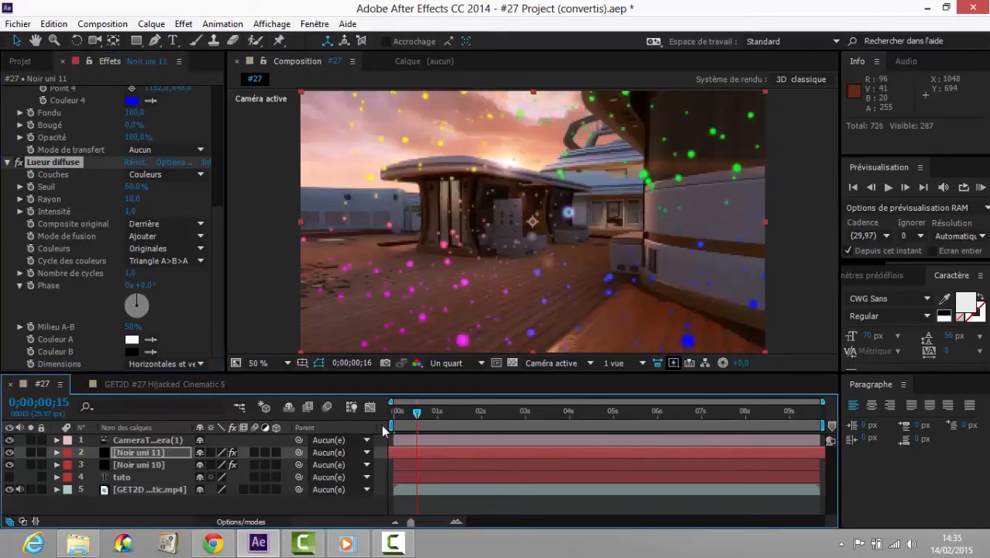
{"action": "left_click", "coordinate": [982, 187]}
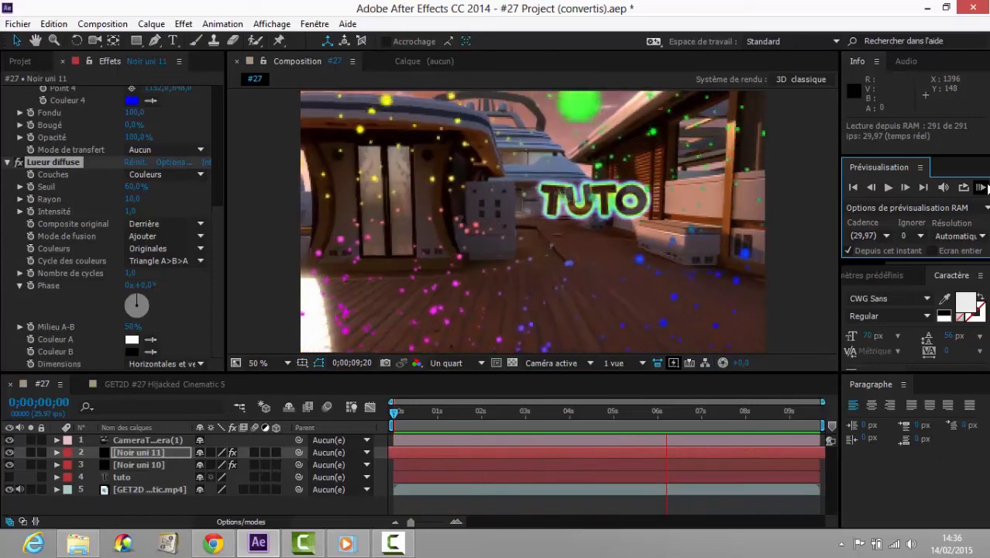
{"action": "key", "text": "space"}
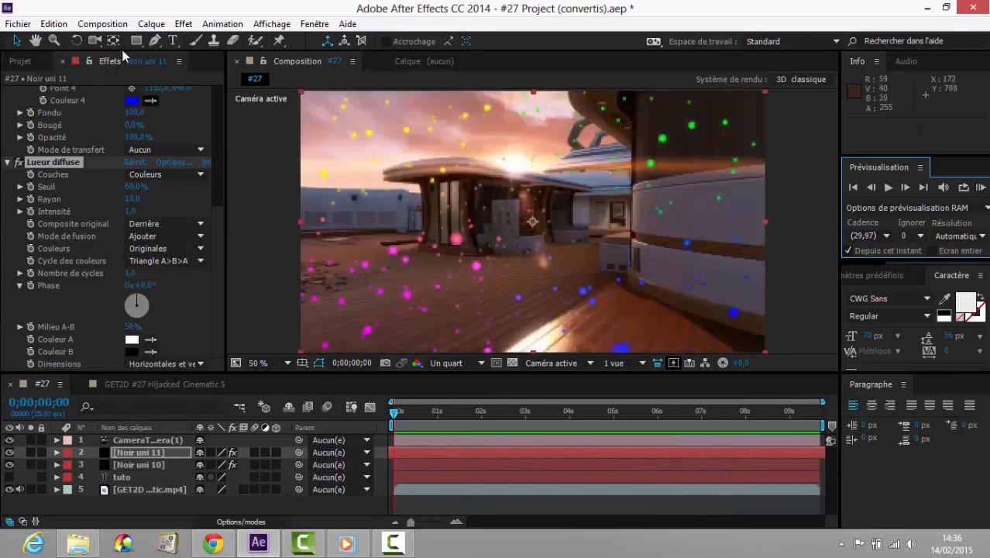
Collapse the Lueur diffuse, Particular and Dégradé 4 couleurs settings on the particle layer and deselect the effects
{"action": "left_click", "coordinate": [8, 163]}
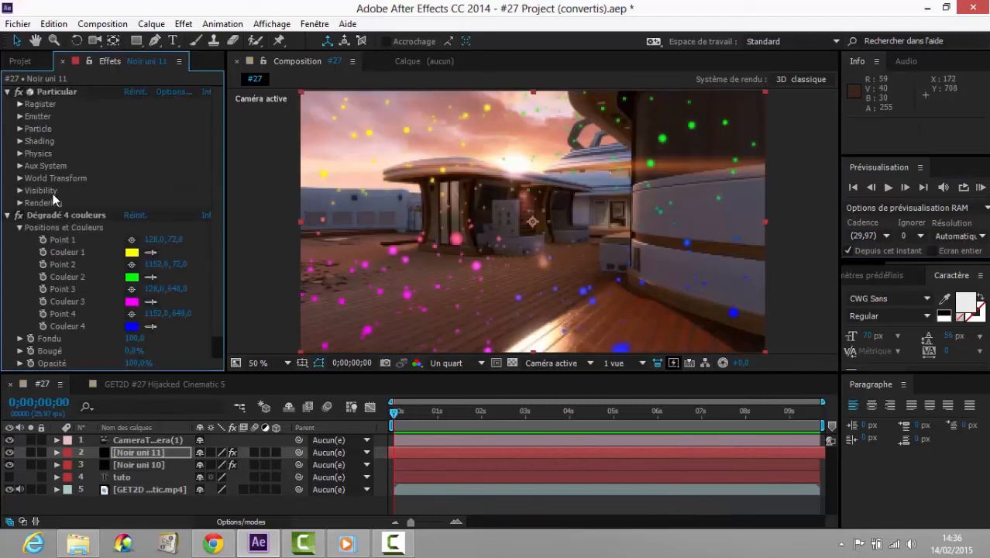
{"action": "left_click", "coordinate": [8, 92]}
{"action": "left_click", "coordinate": [7, 105]}
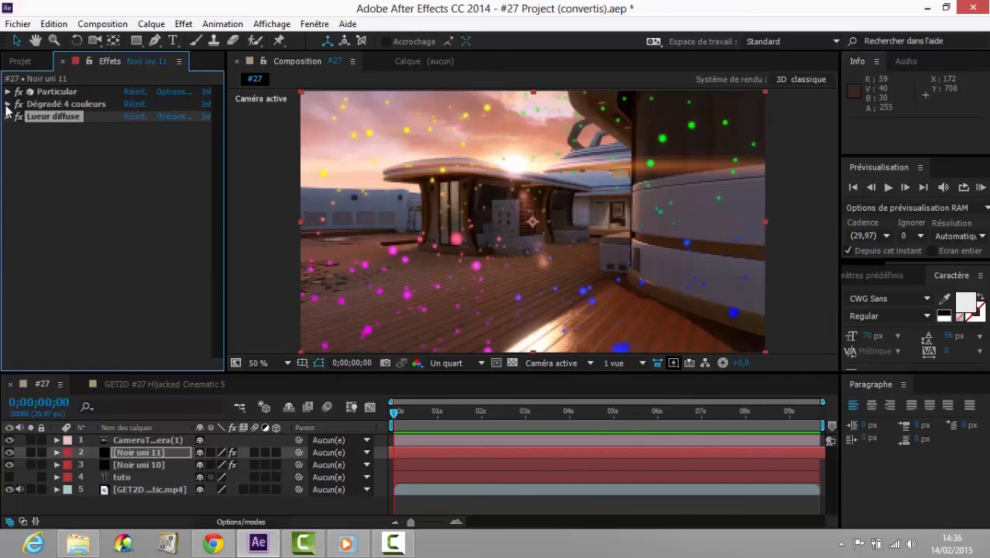
{"action": "left_click", "coordinate": [40, 186]}
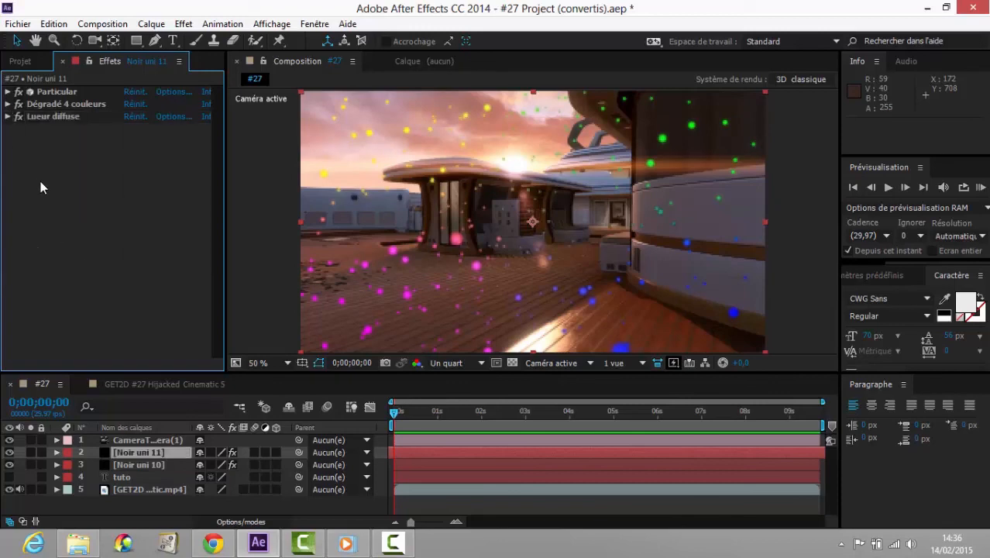